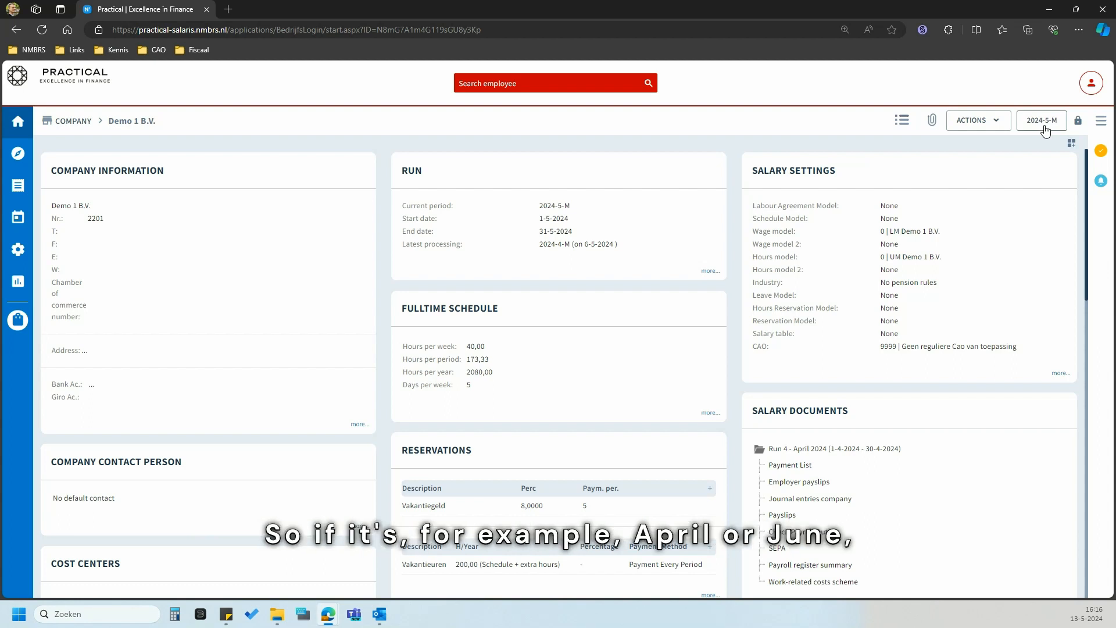
pyautogui.click(1044, 129)
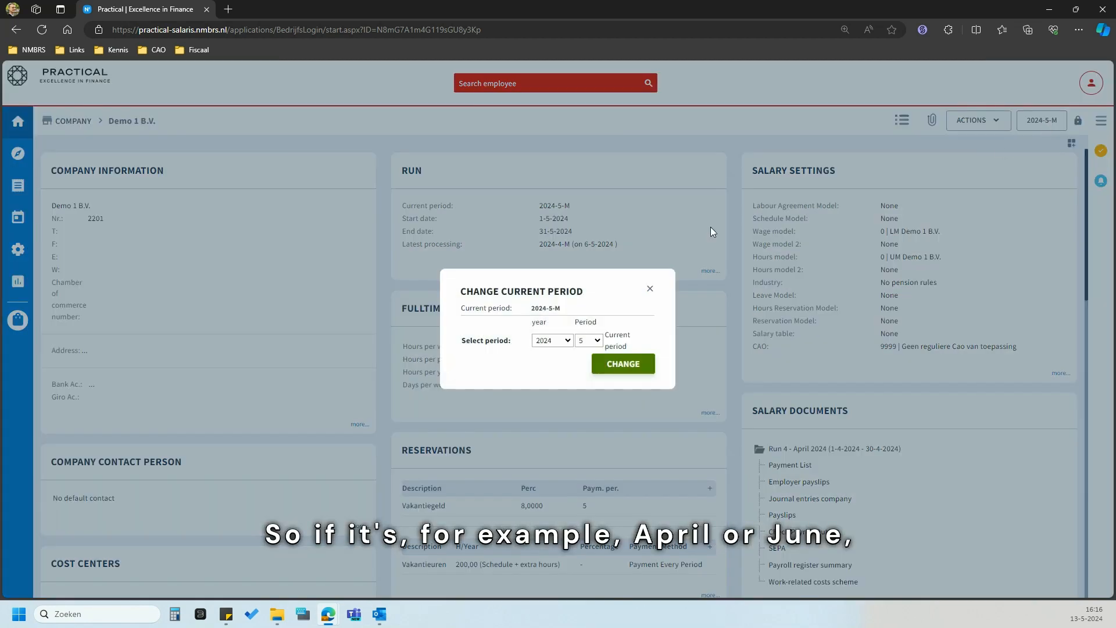
pyautogui.click(588, 340)
pyautogui.click(589, 412)
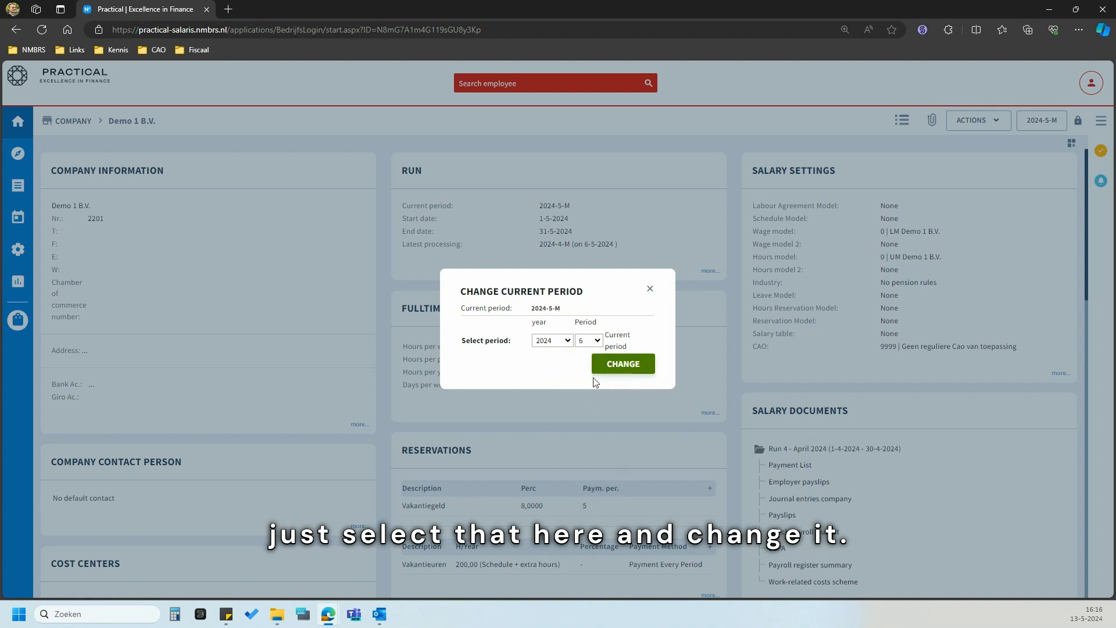
pyautogui.click(649, 290)
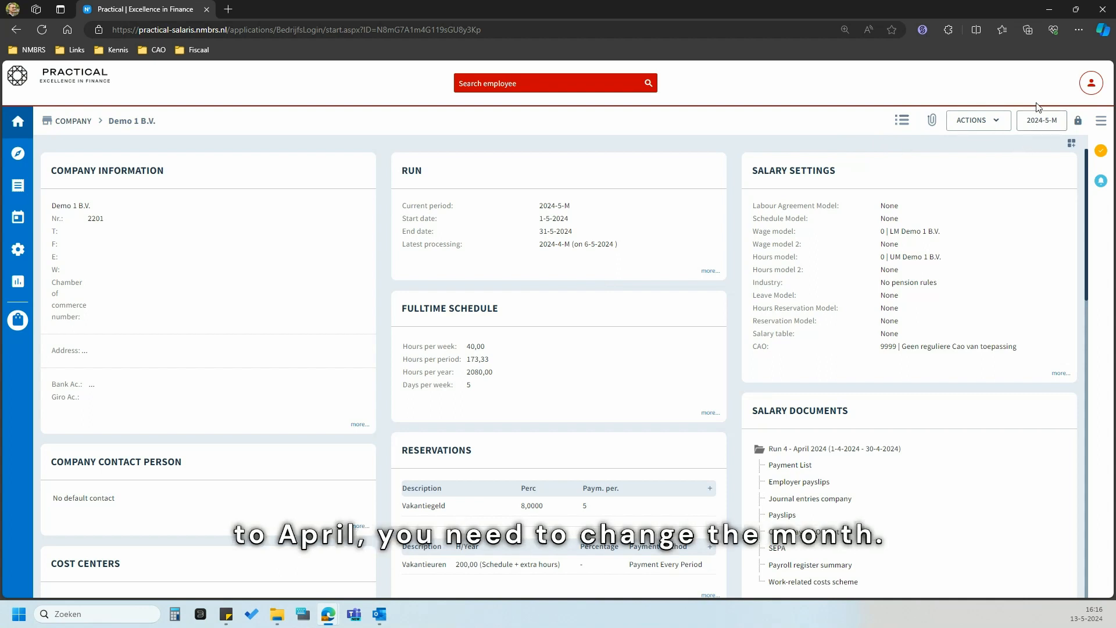
pyautogui.click(1079, 121)
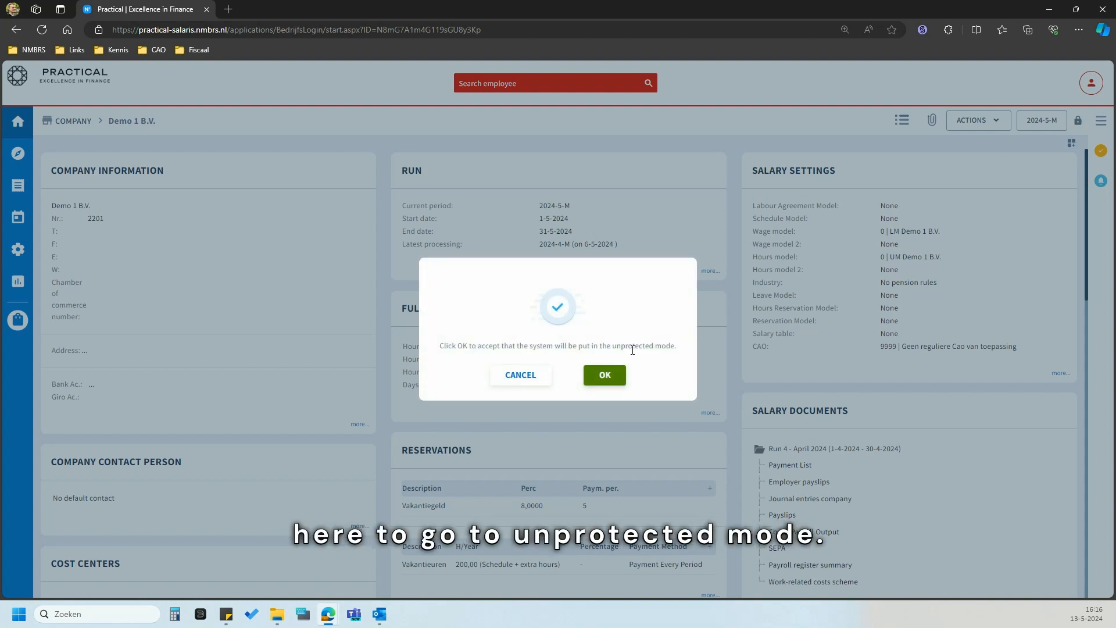
pyautogui.click(533, 375)
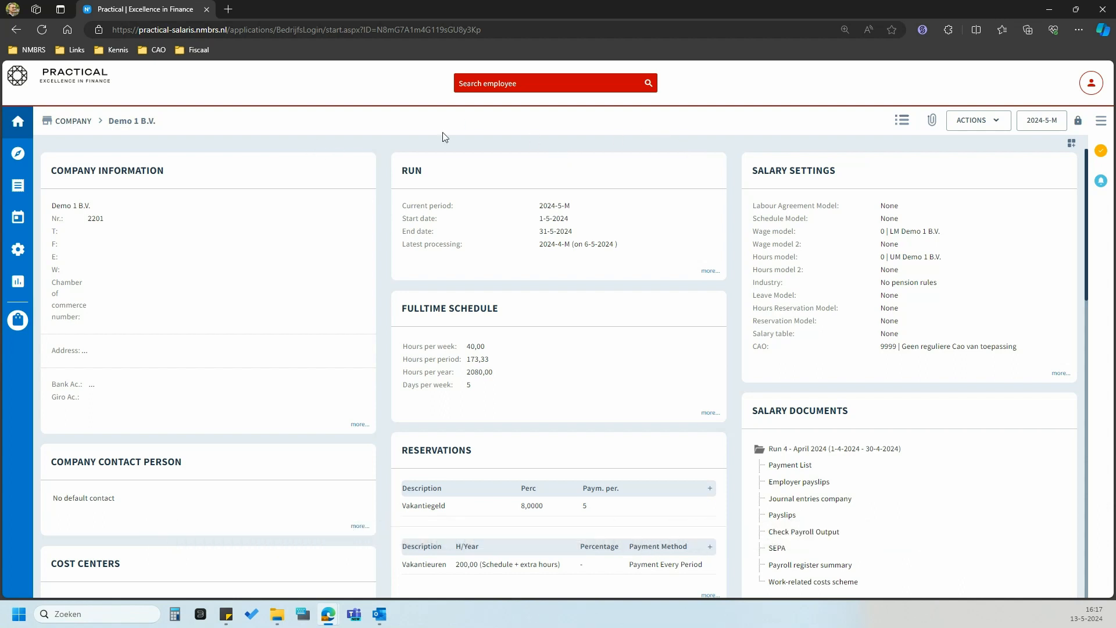
# - Start a new Payroll employee for Demo 1 B.V. from the Employees overview's add button
pyautogui.click(16, 156)
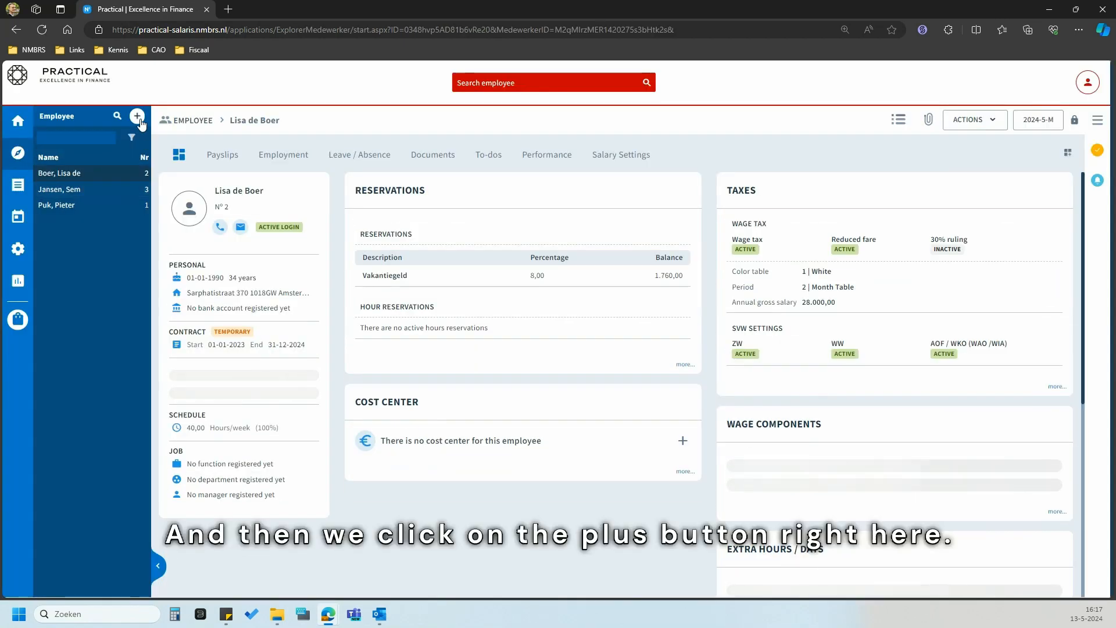
pyautogui.click(138, 118)
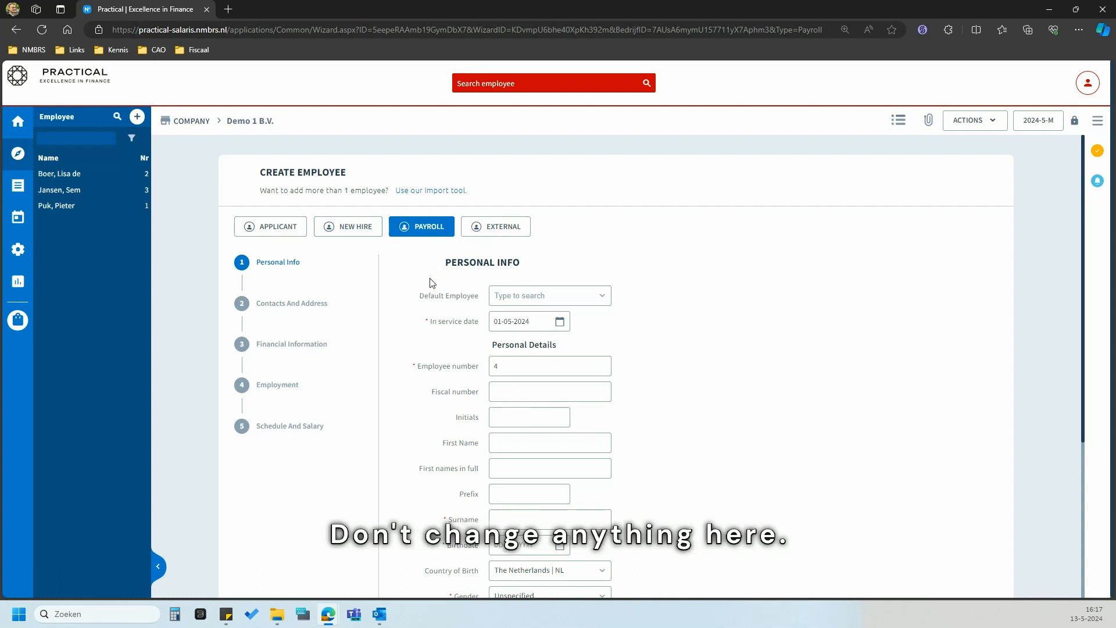
pyautogui.scroll(-1, 427, 279)
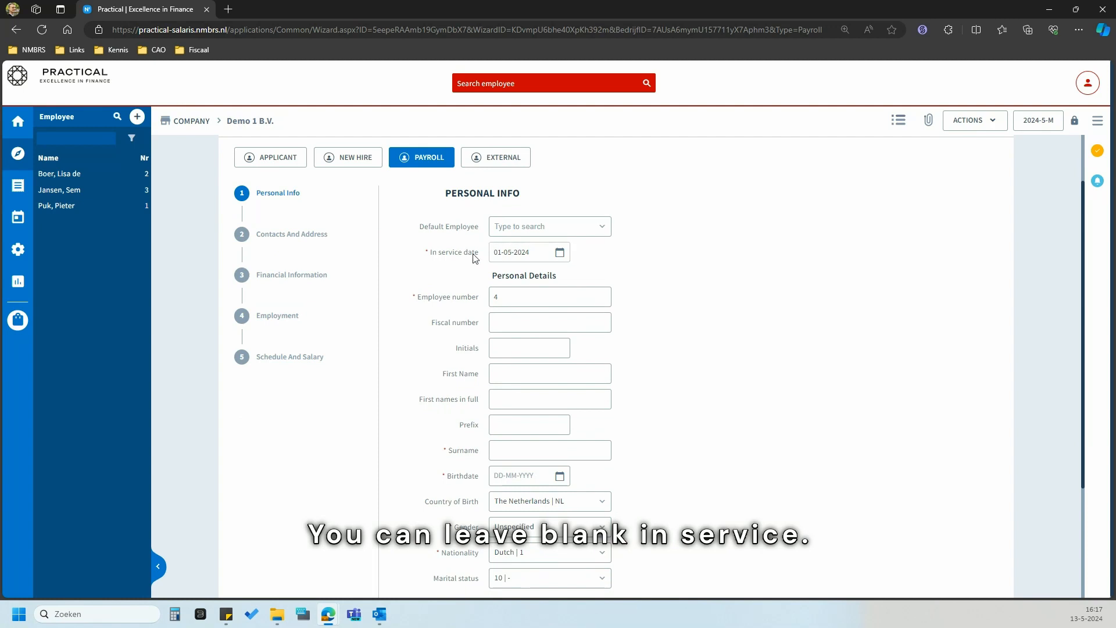
# - Keep the in-service date at 01-05-2024 and paste the employee's fiscal number
pyautogui.click(560, 252)
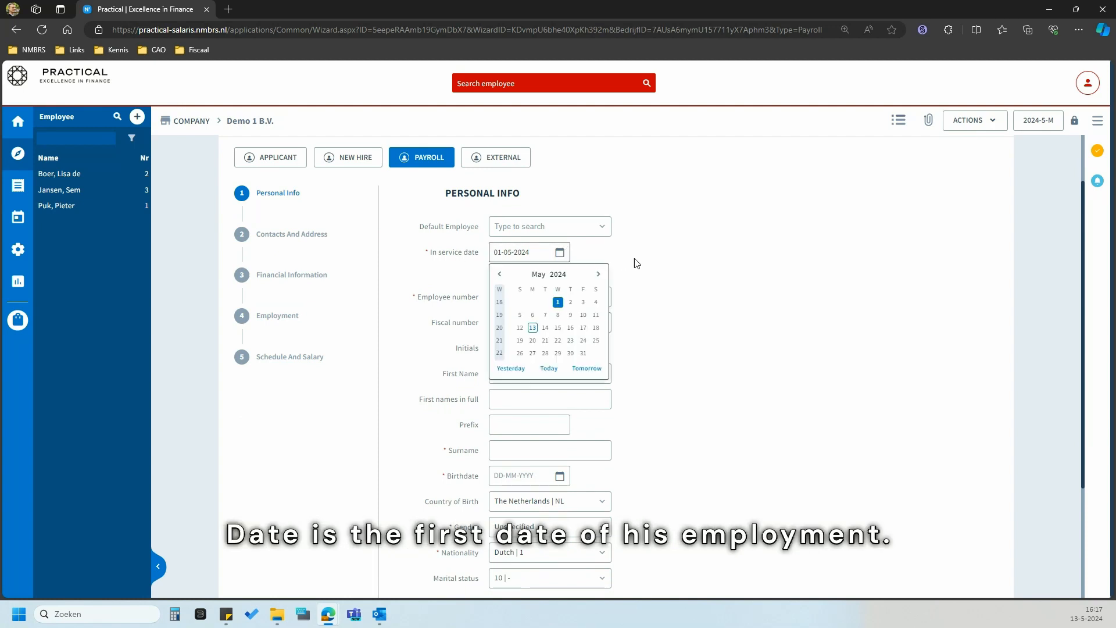
pyautogui.click(652, 301)
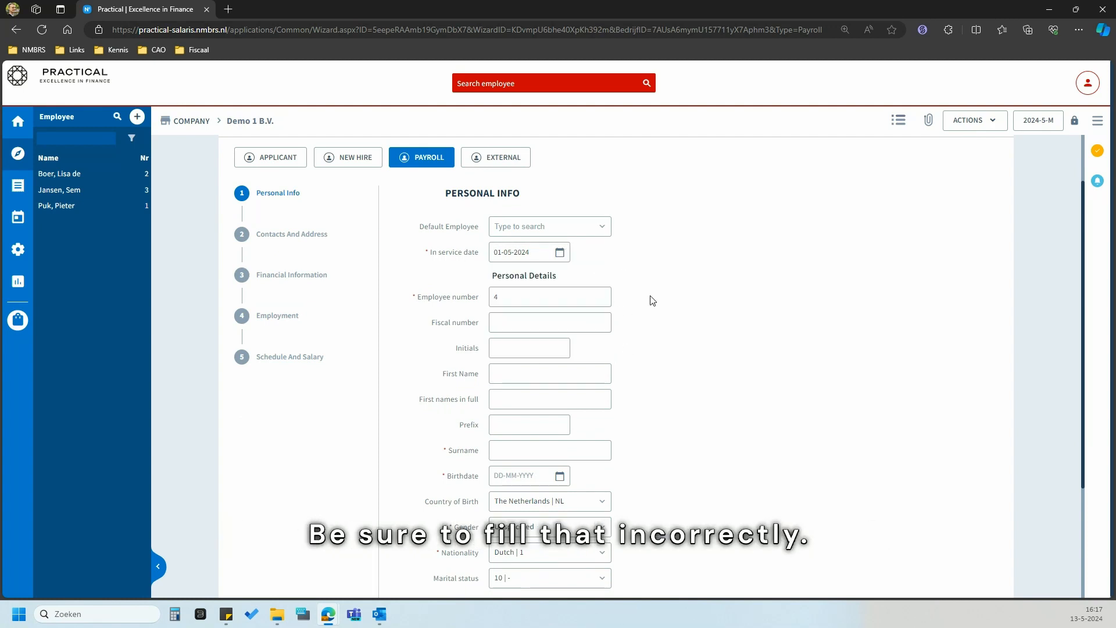
pyautogui.scroll(-1, 636, 276)
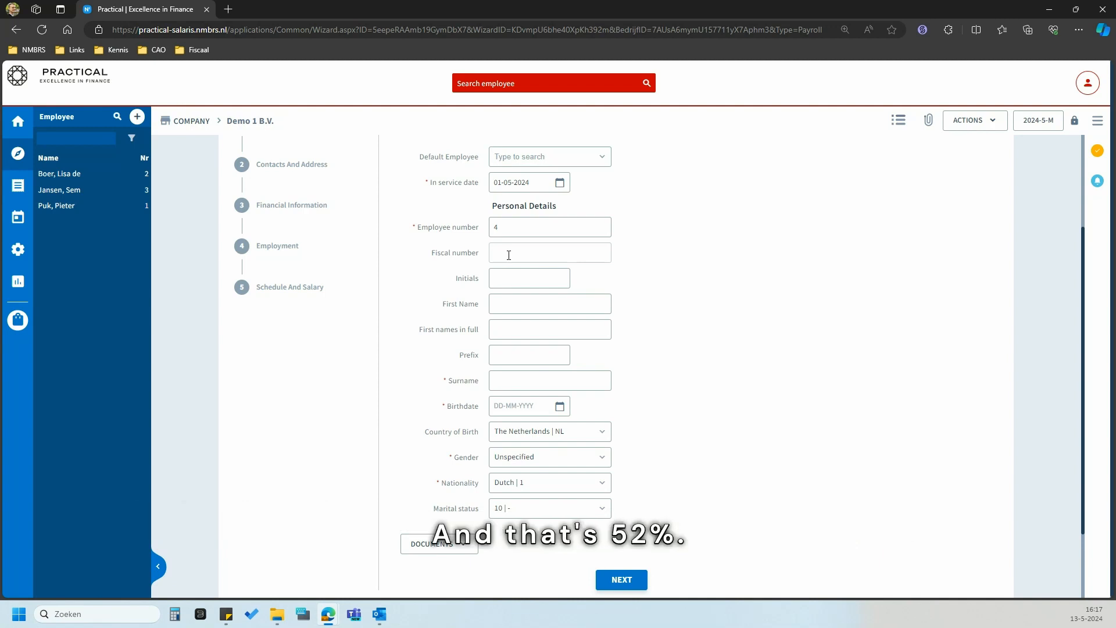
pyautogui.click(508, 256)
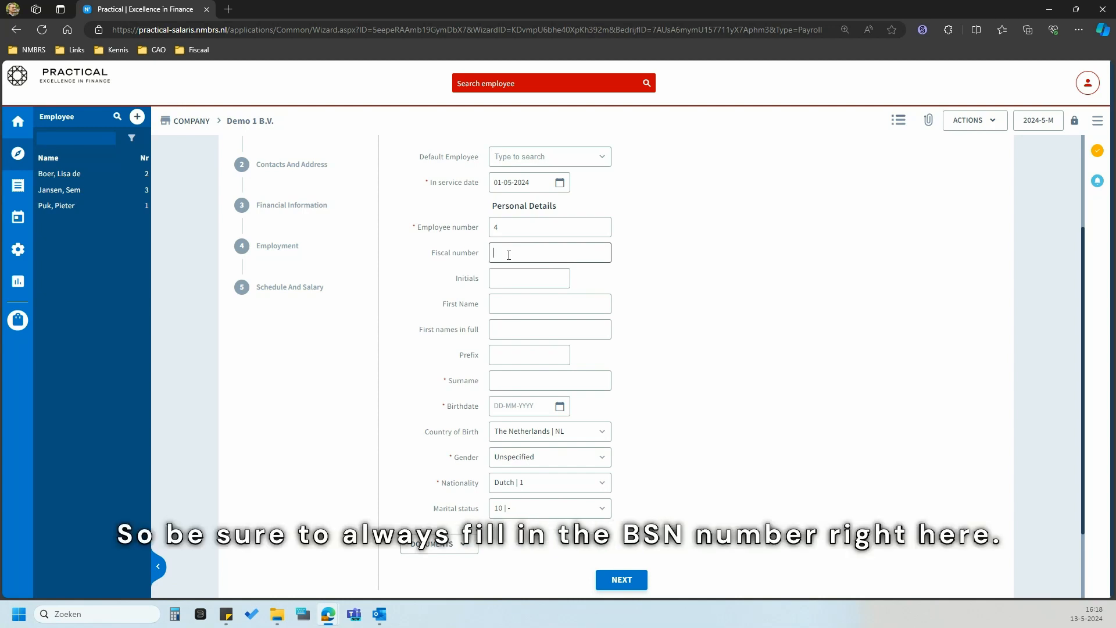
# - Enter the employee's initials, first name, full first names, surname and birthdate 01-01-1990
pyautogui.click(528, 278)
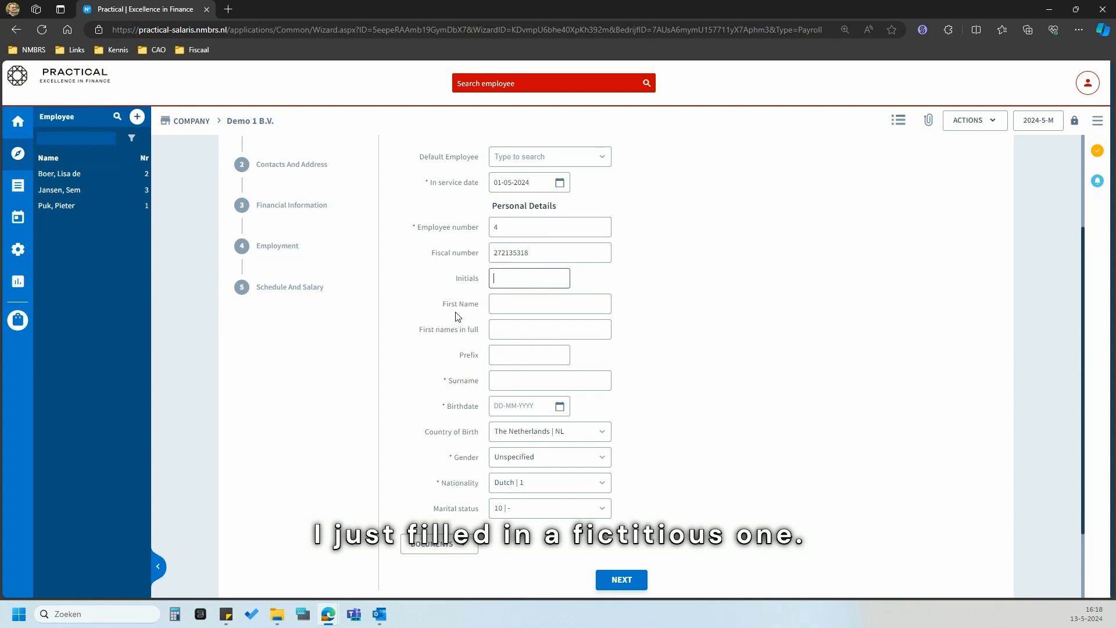
pyautogui.write('P.')
pyautogui.press('Tab')
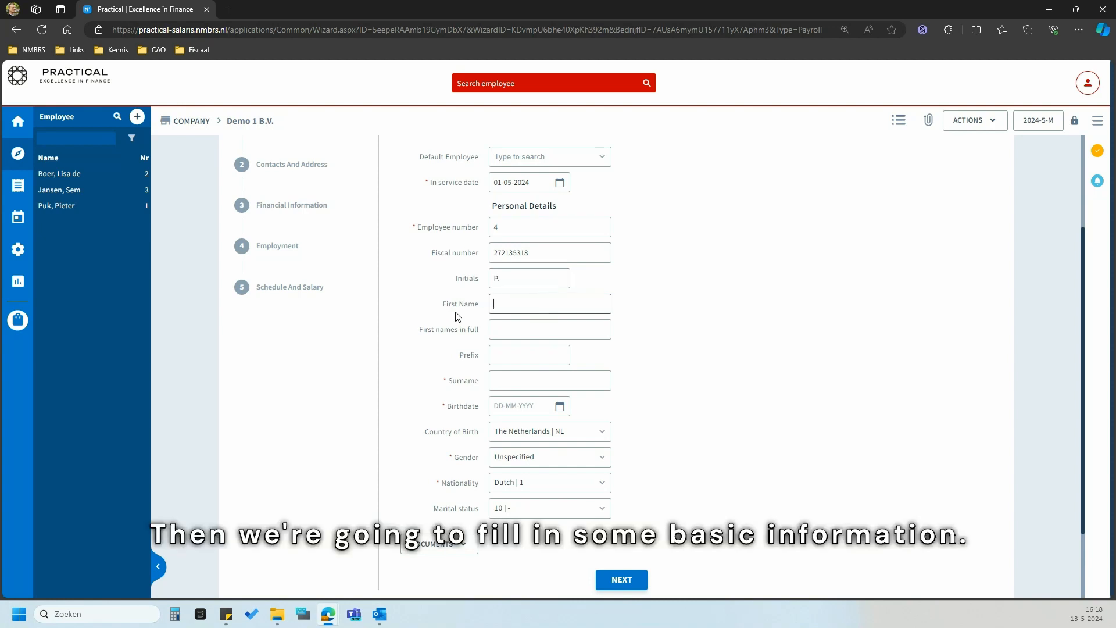
pyautogui.write('Pim')
pyautogui.press('Tab')
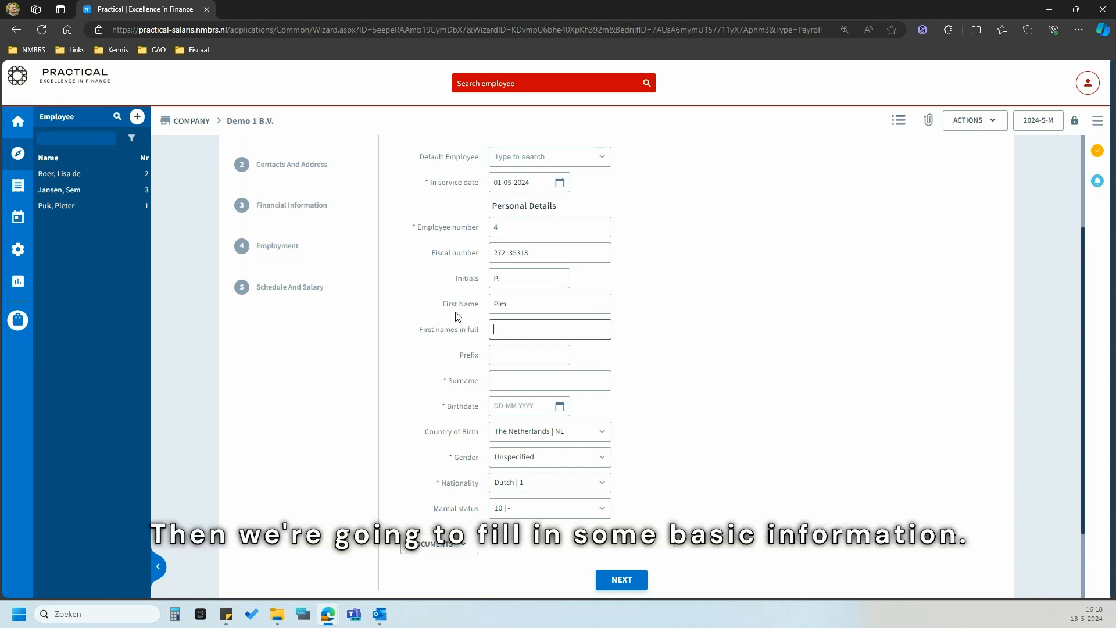
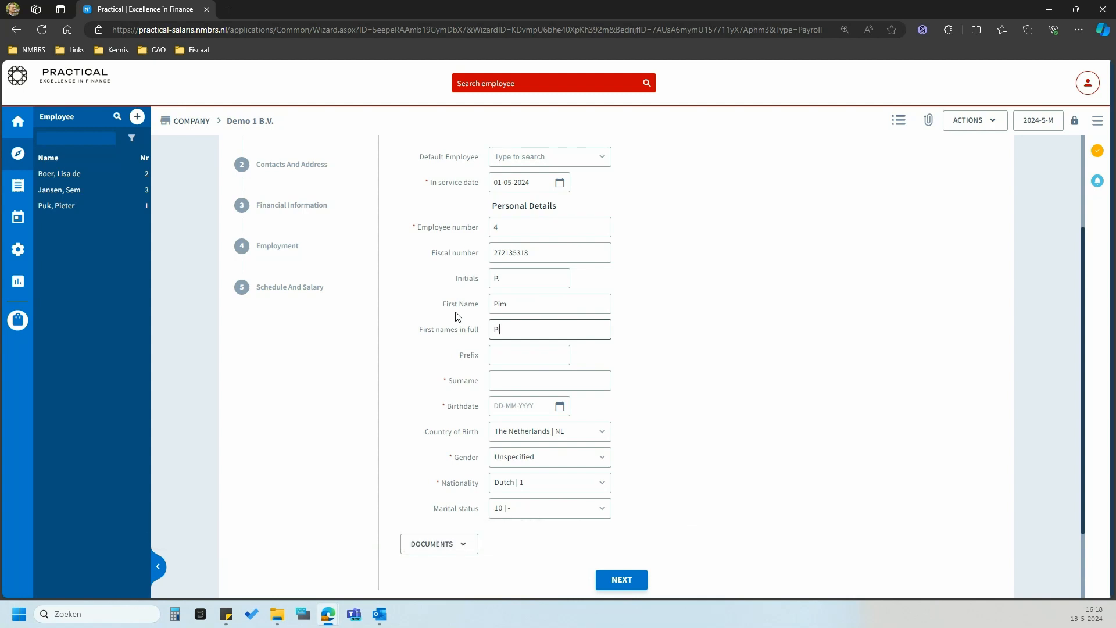
pyautogui.press('Tab')
pyautogui.press('Tab')
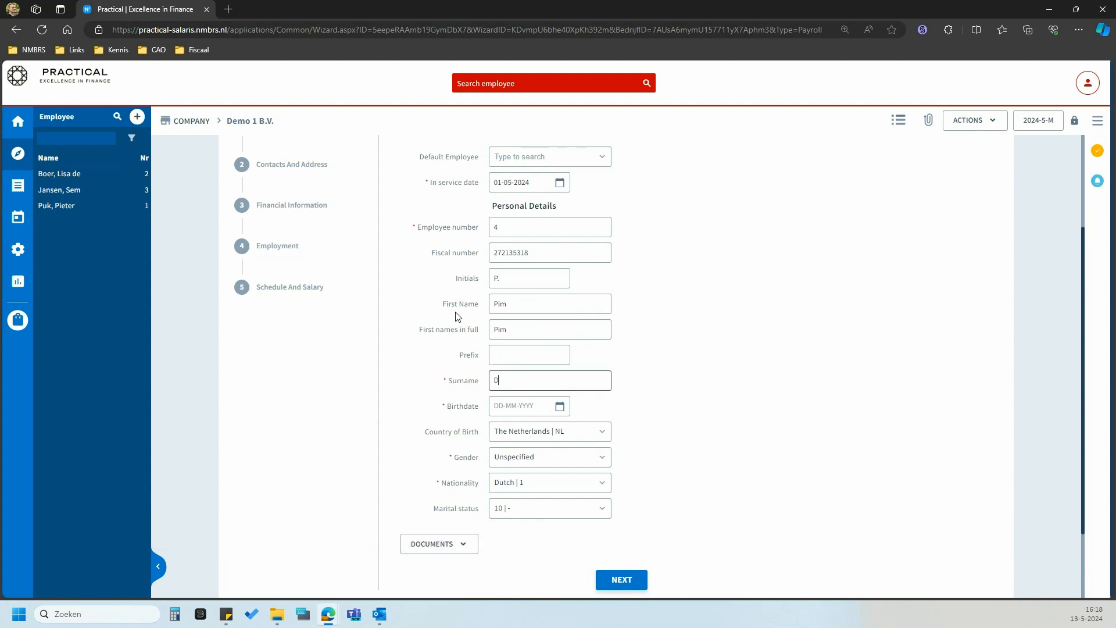
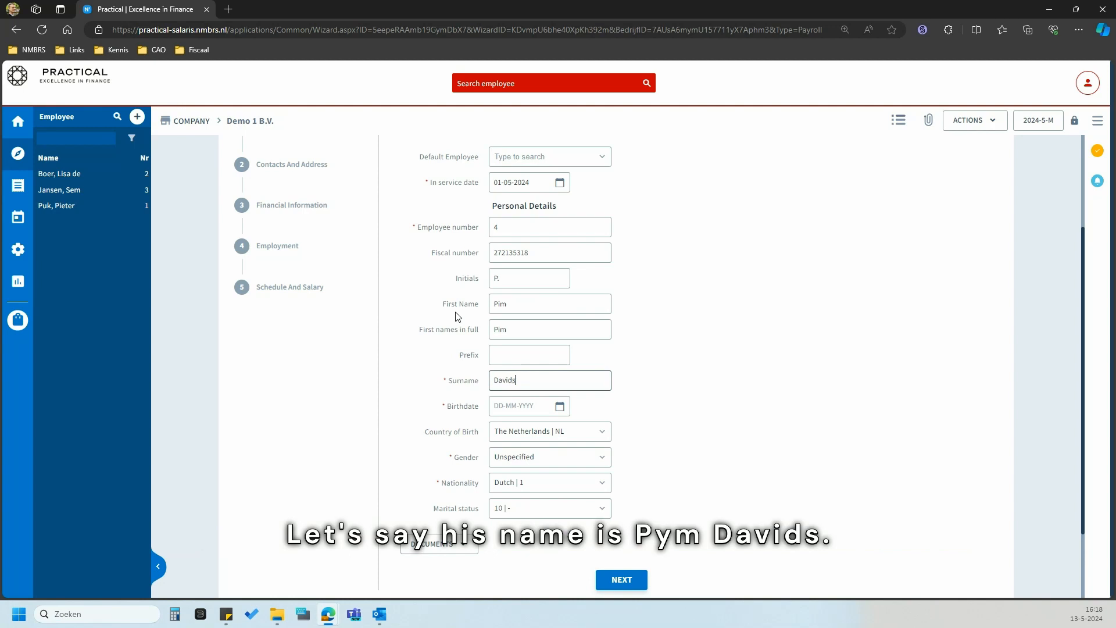
pyautogui.press('Tab')
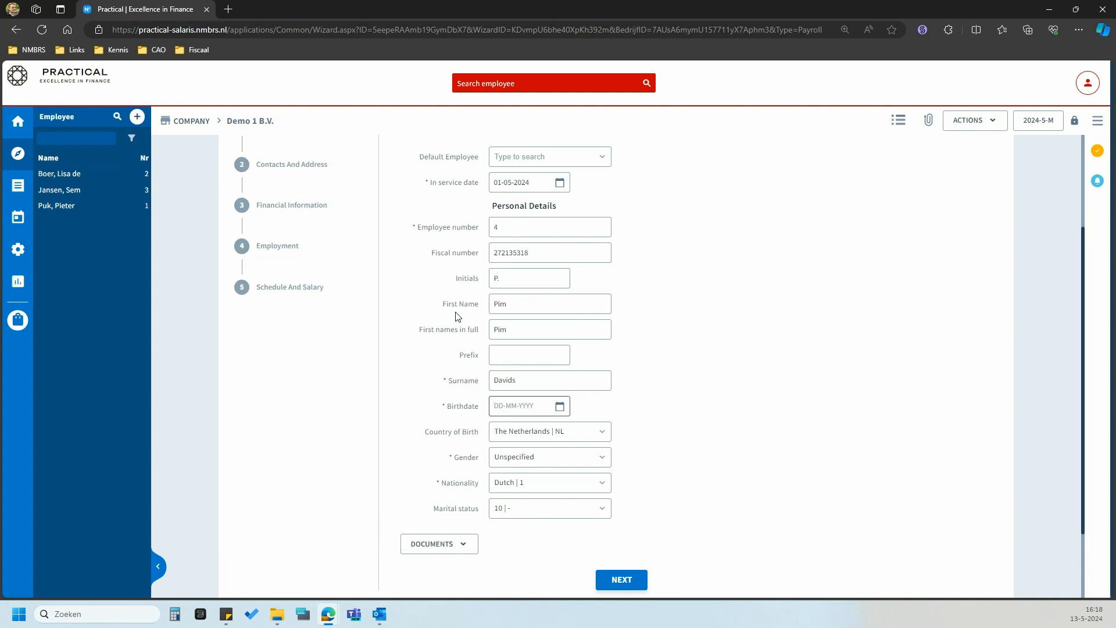
pyautogui.write('1-01-')
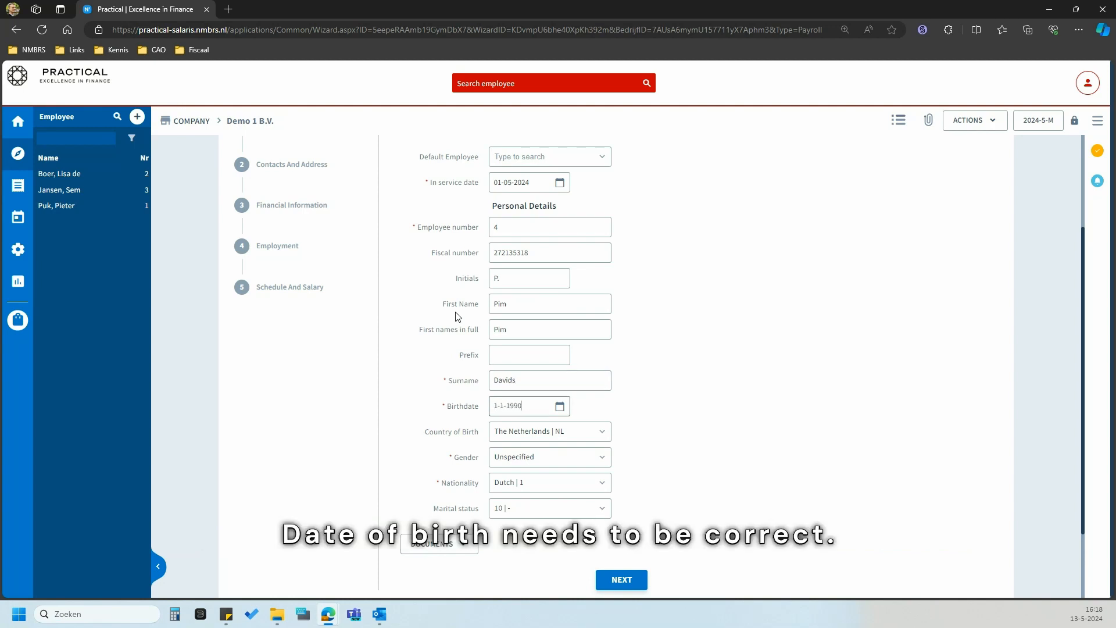
pyautogui.write('1990')
pyautogui.click(458, 316)
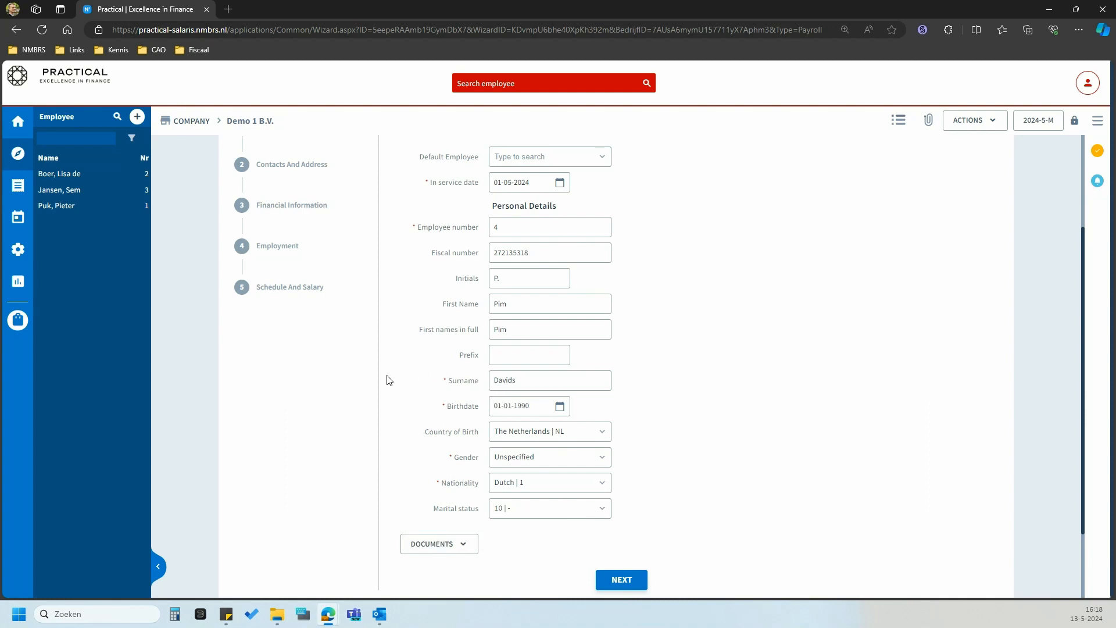
# - Keep The Netherlands as country of birth and set gender to Male
pyautogui.scroll(-1, 467, 442)
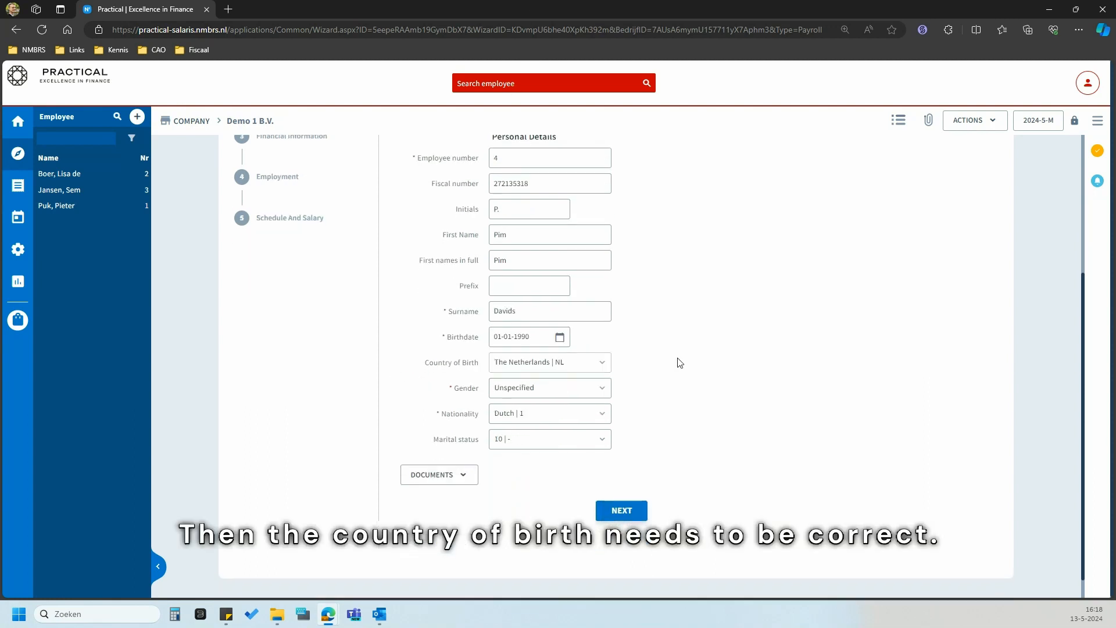
pyautogui.click(604, 364)
pyautogui.scroll(-3, 663, 234)
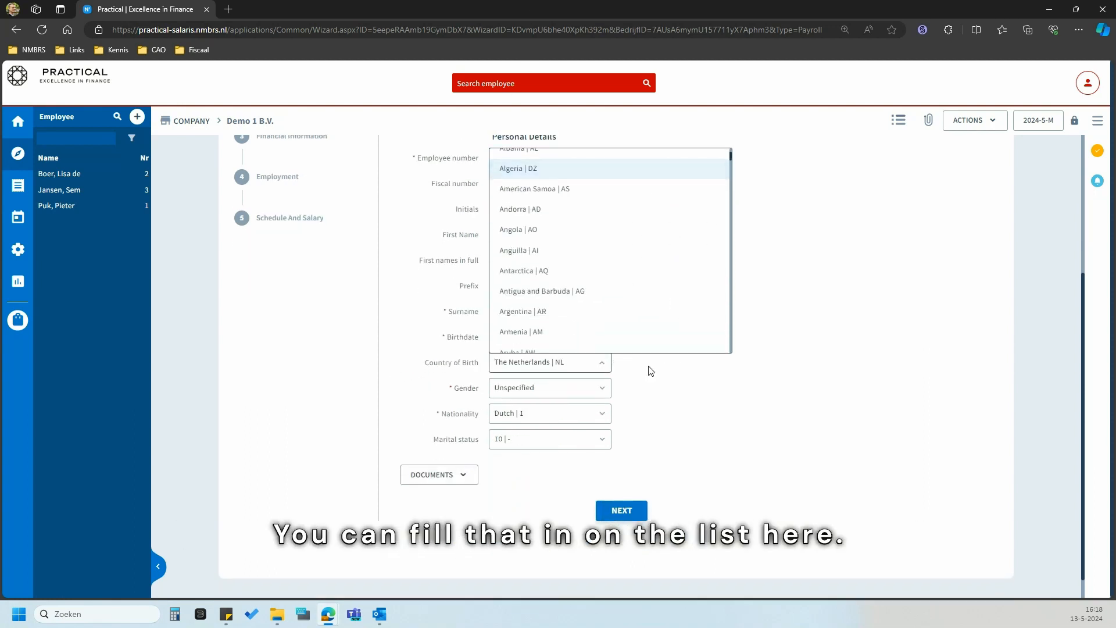
pyautogui.click(650, 371)
pyautogui.click(547, 387)
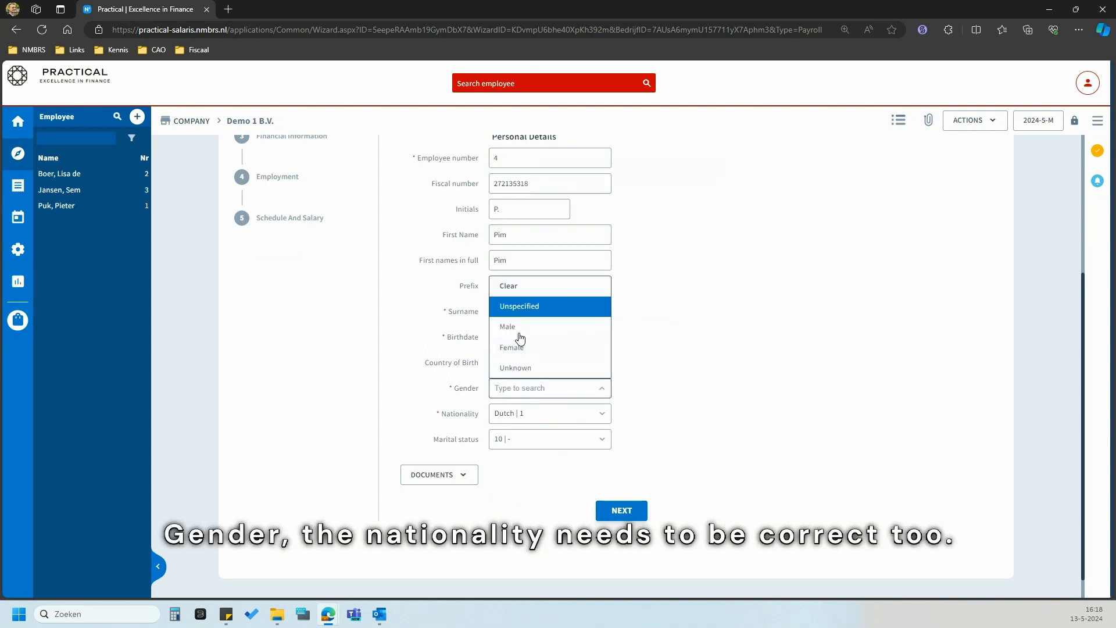
pyautogui.click(519, 331)
# - Set nationality to Dutch and marital status to Married, then proceed to Contacts And Address
pyautogui.click(545, 412)
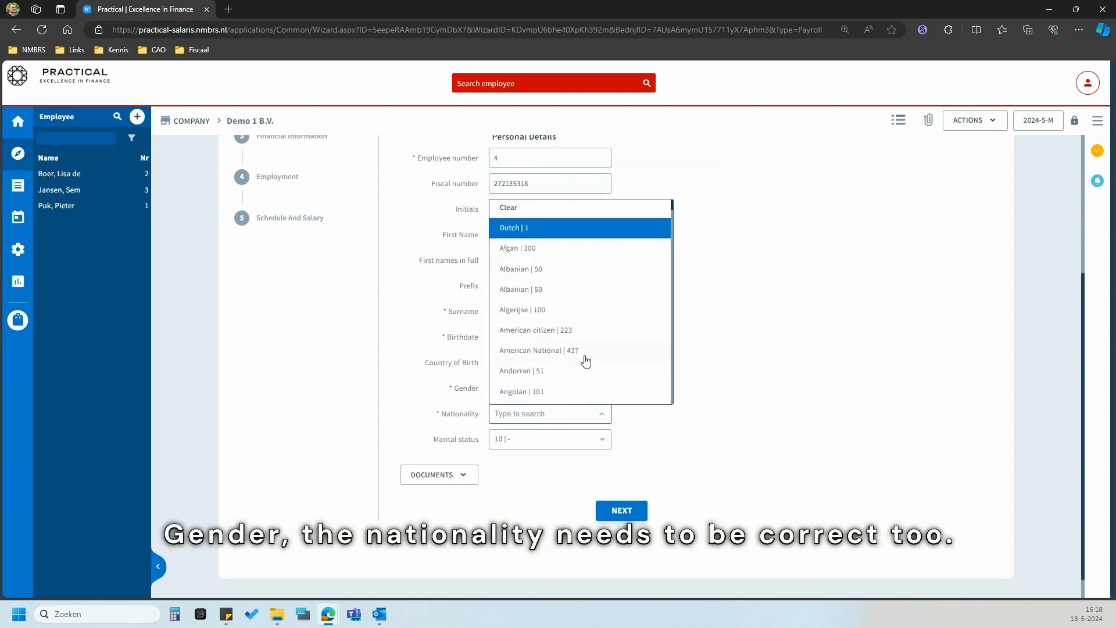
pyautogui.scroll(-2, 585, 364)
pyautogui.click(731, 342)
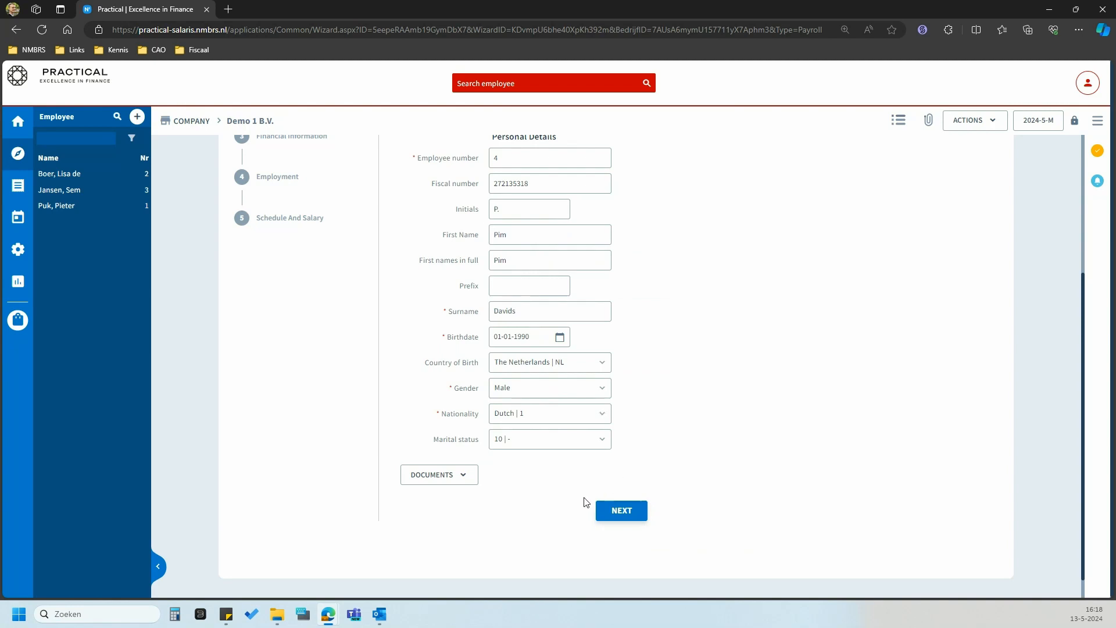
pyautogui.click(545, 447)
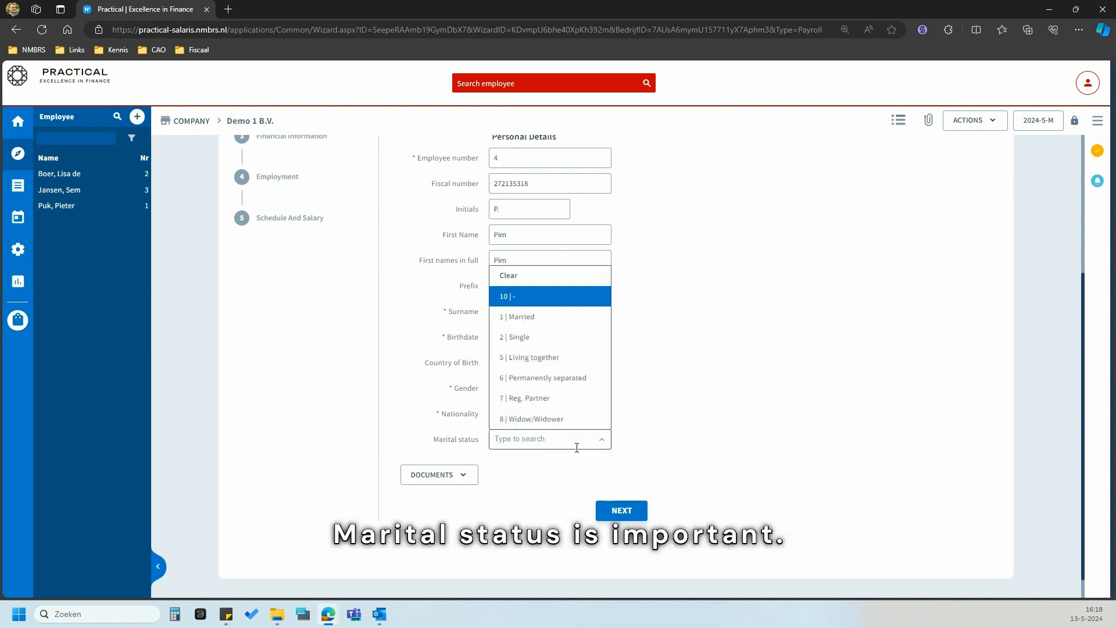
pyautogui.click(575, 322)
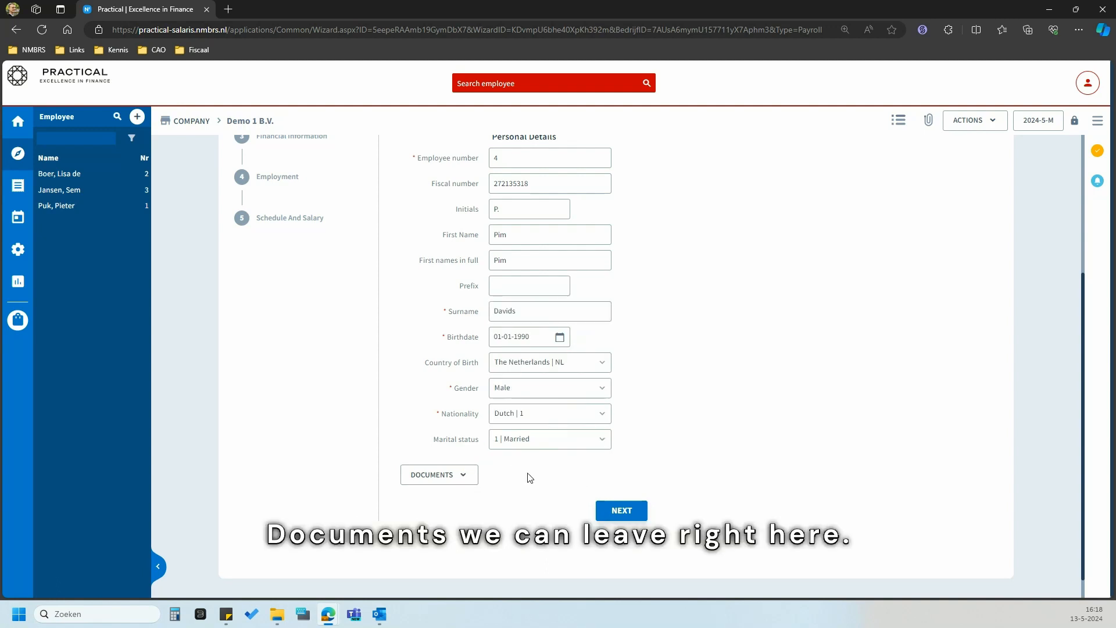
pyautogui.click(621, 511)
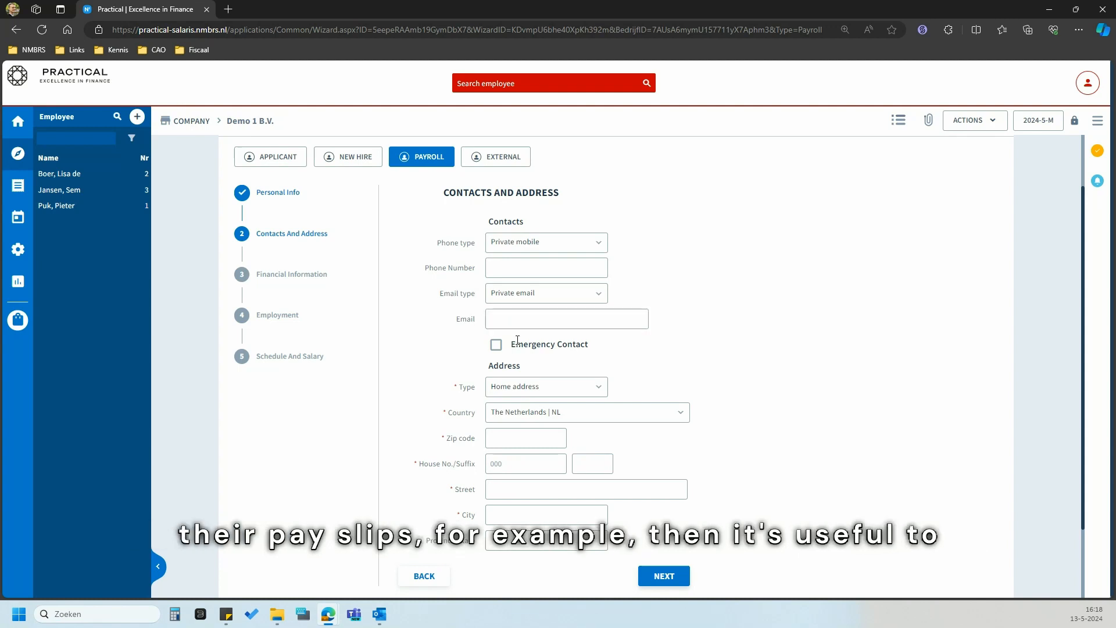
# - Paste the employee's private e-mail address into the Email field
pyautogui.hotkey('alt', 'Tab')
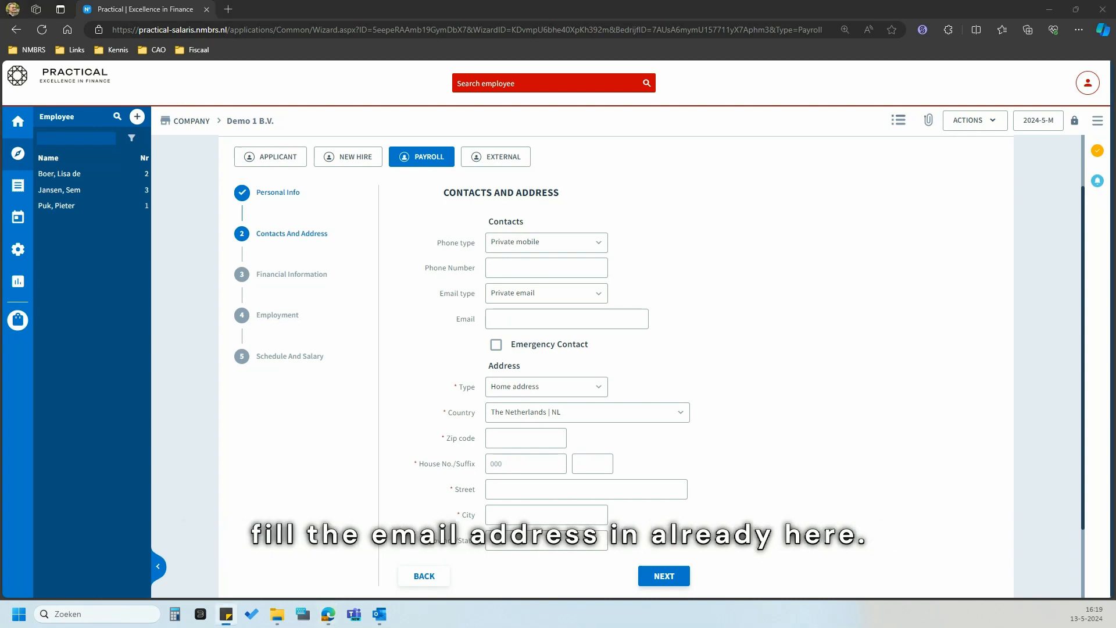
pyautogui.click(515, 320)
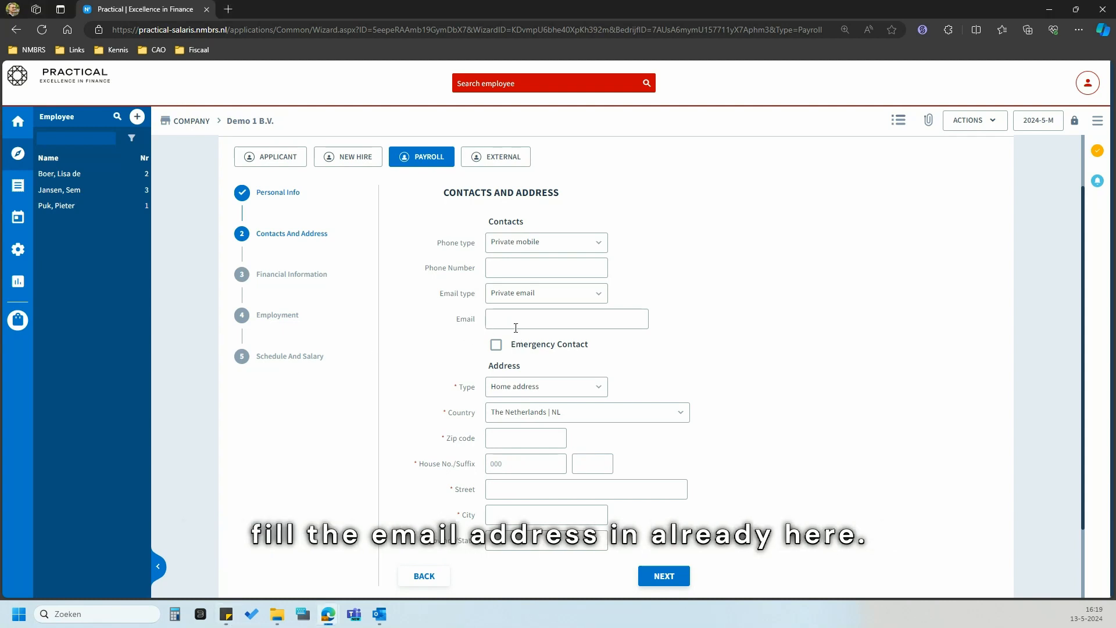
pyautogui.hotkey('ctrl', 'v')
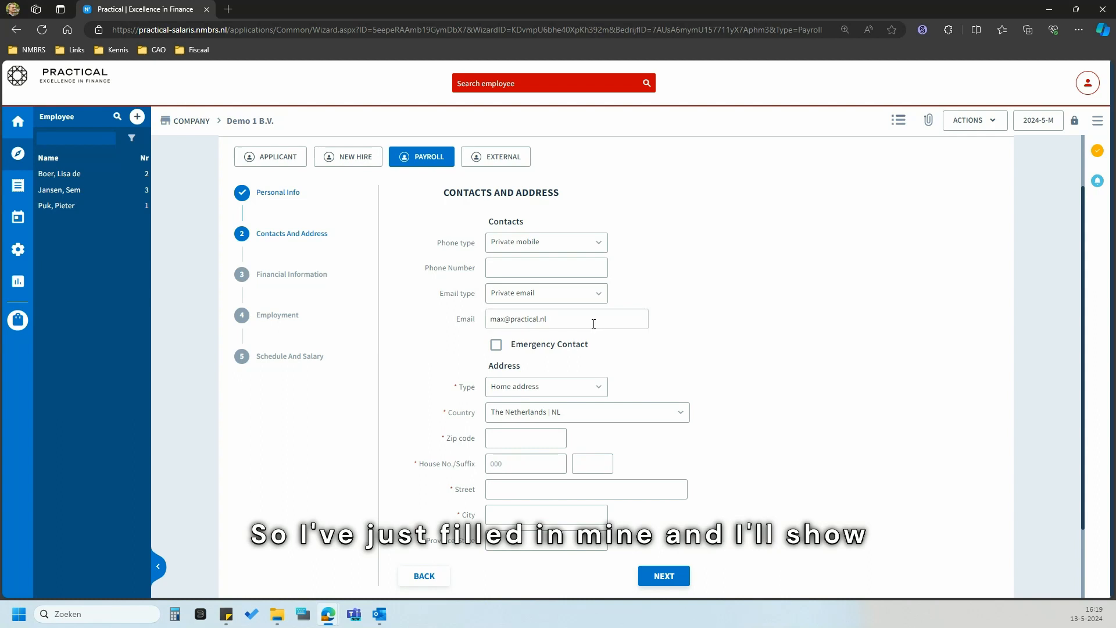
pyautogui.scroll(-1, 462, 372)
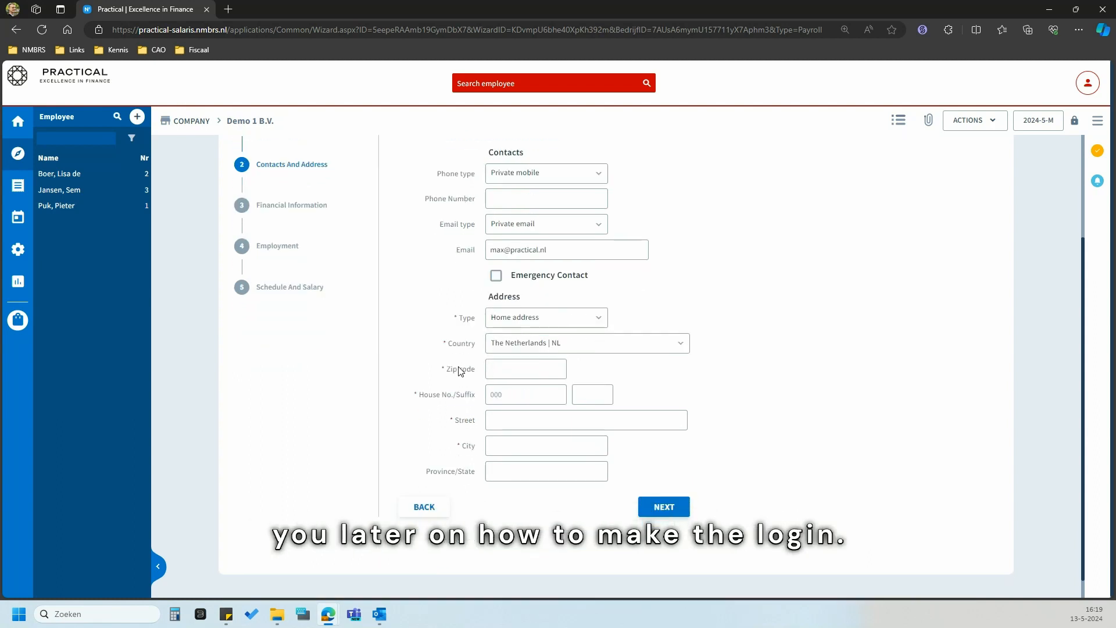
# - Enter the home zip code and house number so street, city and province auto-fill
pyautogui.click(526, 372)
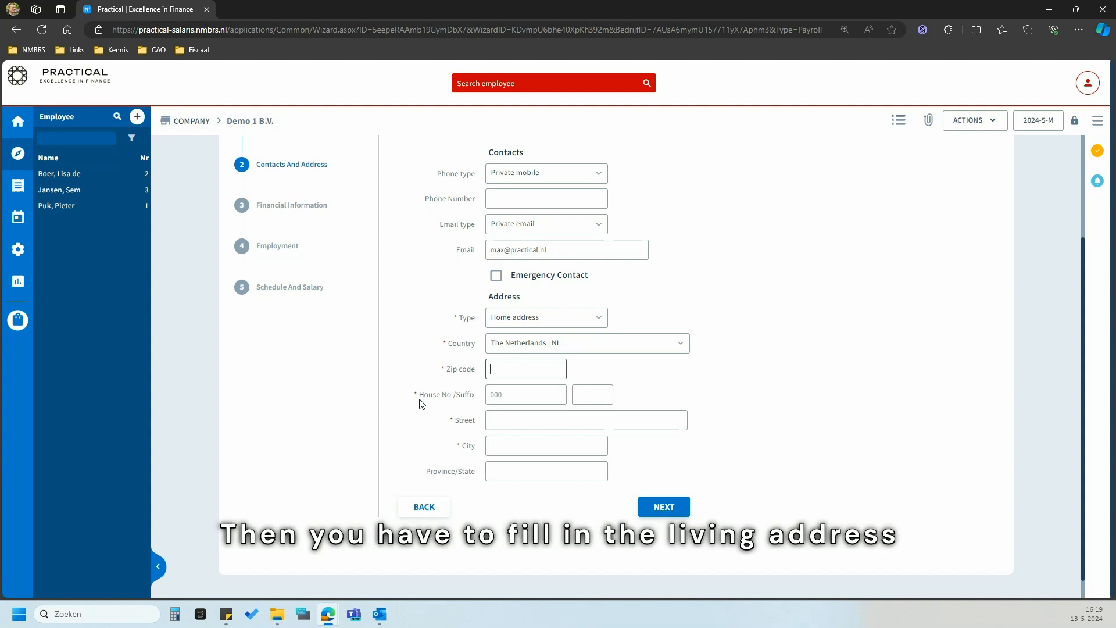
pyautogui.press('Tab')
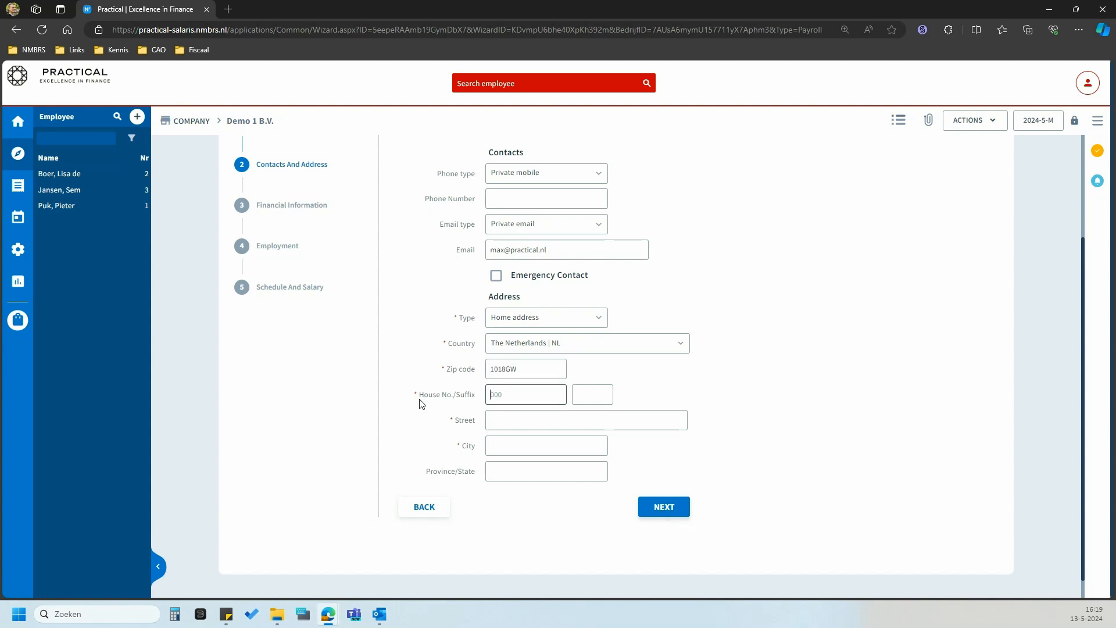
pyautogui.press('Tab')
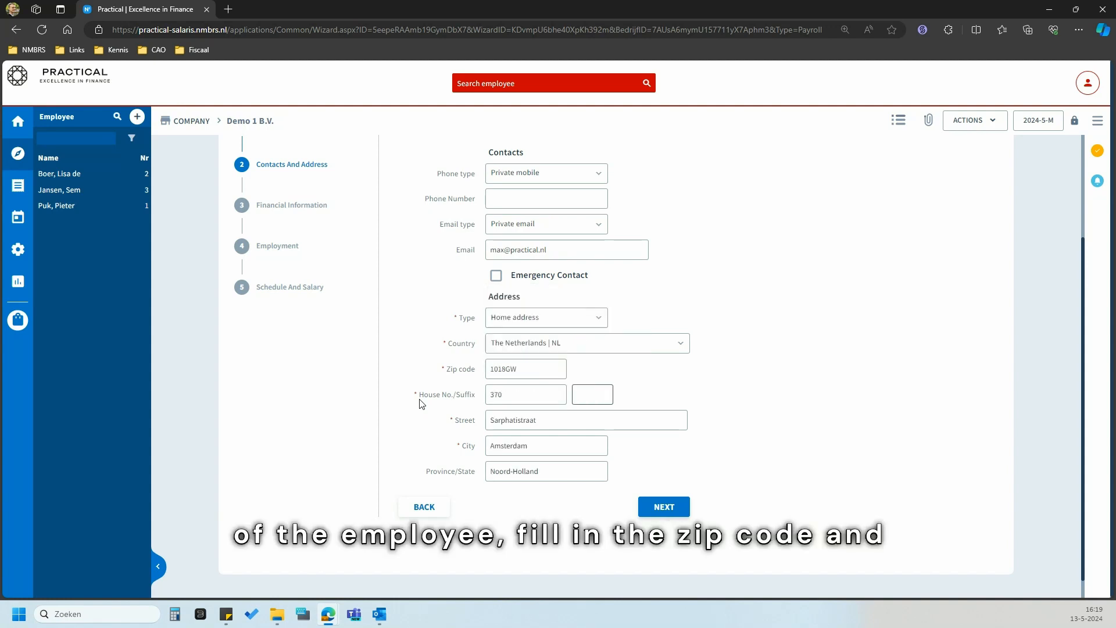
pyautogui.click(419, 400)
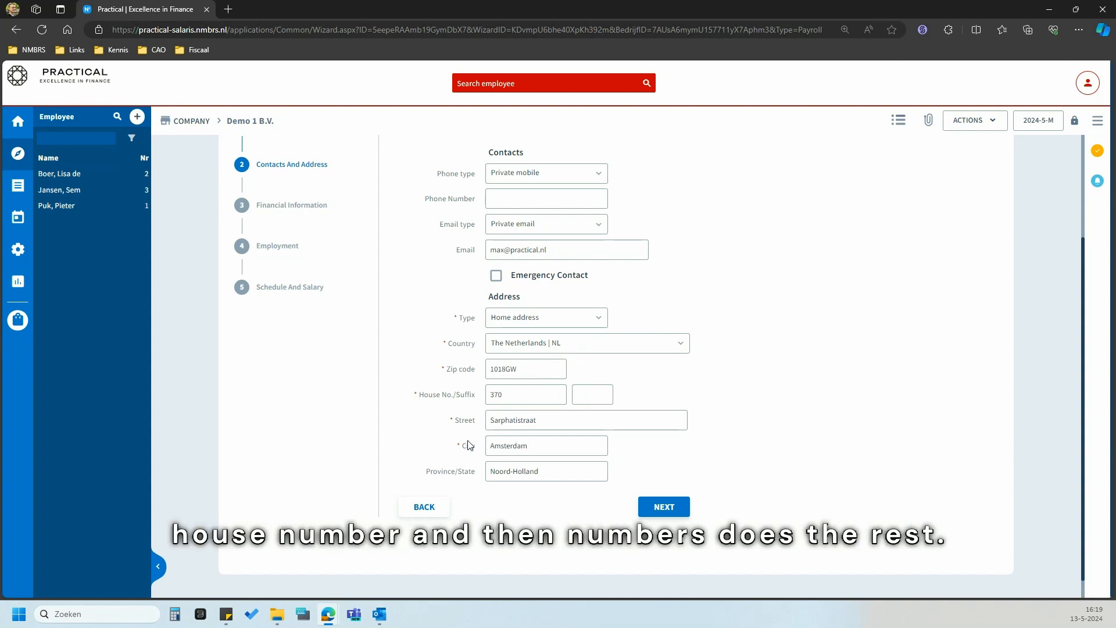
# - Paste the employee's IBAN on the Financial Information step and continue to Employment
pyautogui.click(686, 507)
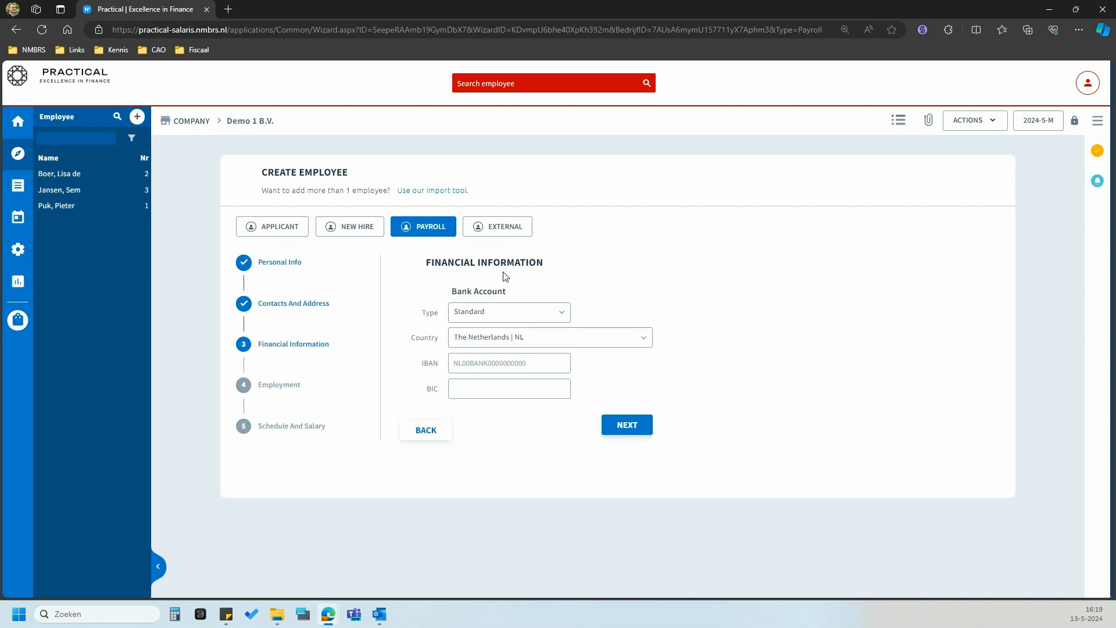
pyautogui.click(522, 397)
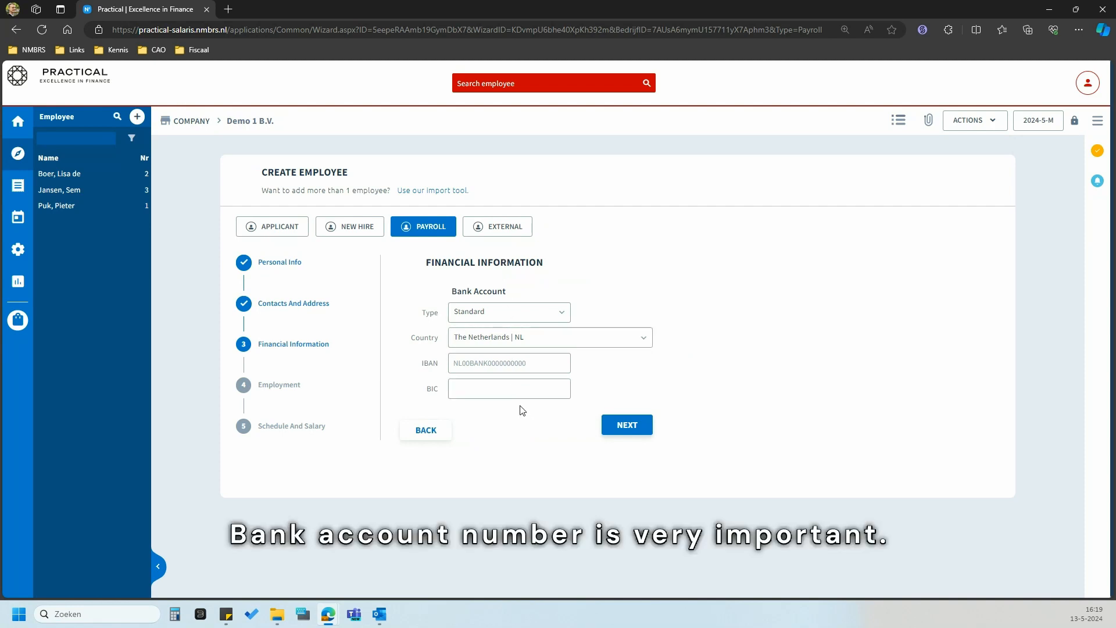
pyautogui.click(0, 385)
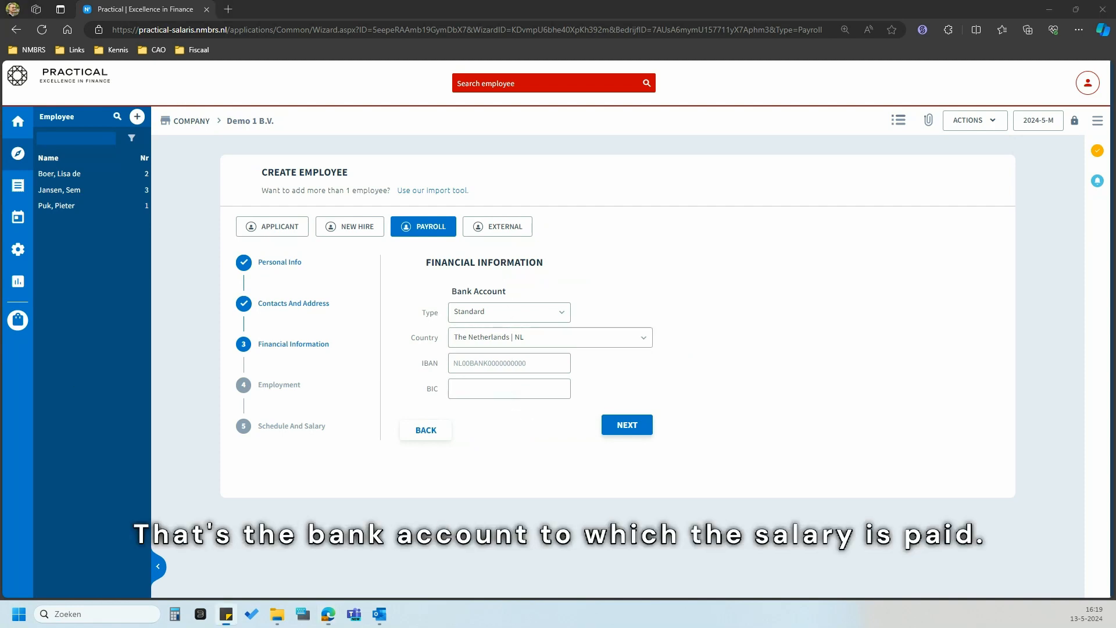
pyautogui.click(478, 372)
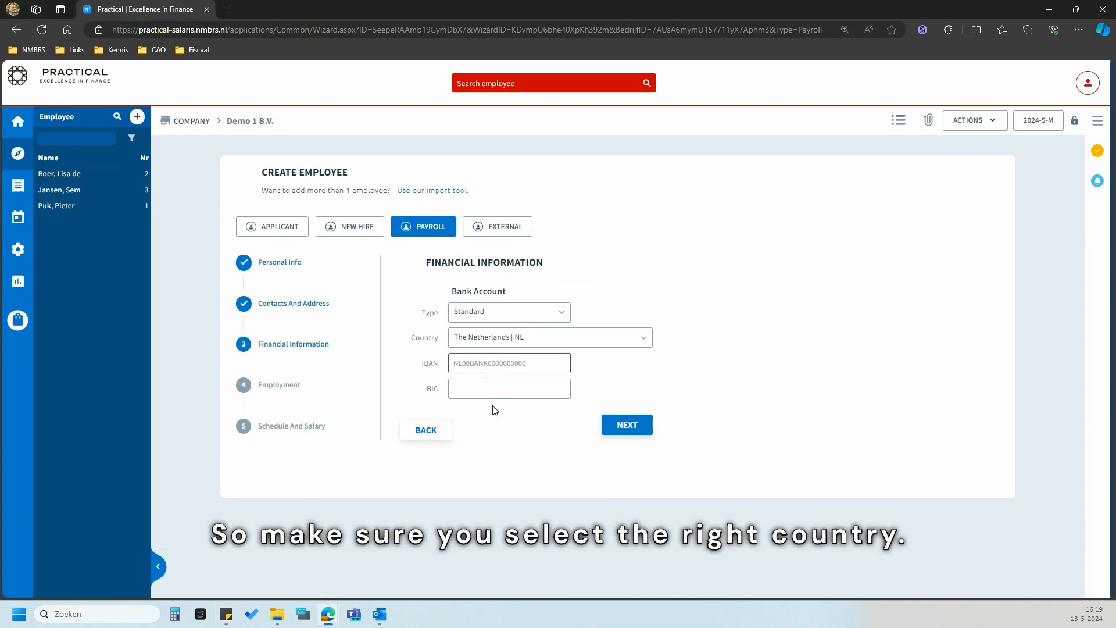
pyautogui.write('v')
pyautogui.press('BackSpace')
pyautogui.hotkey('ctrl', 'v')
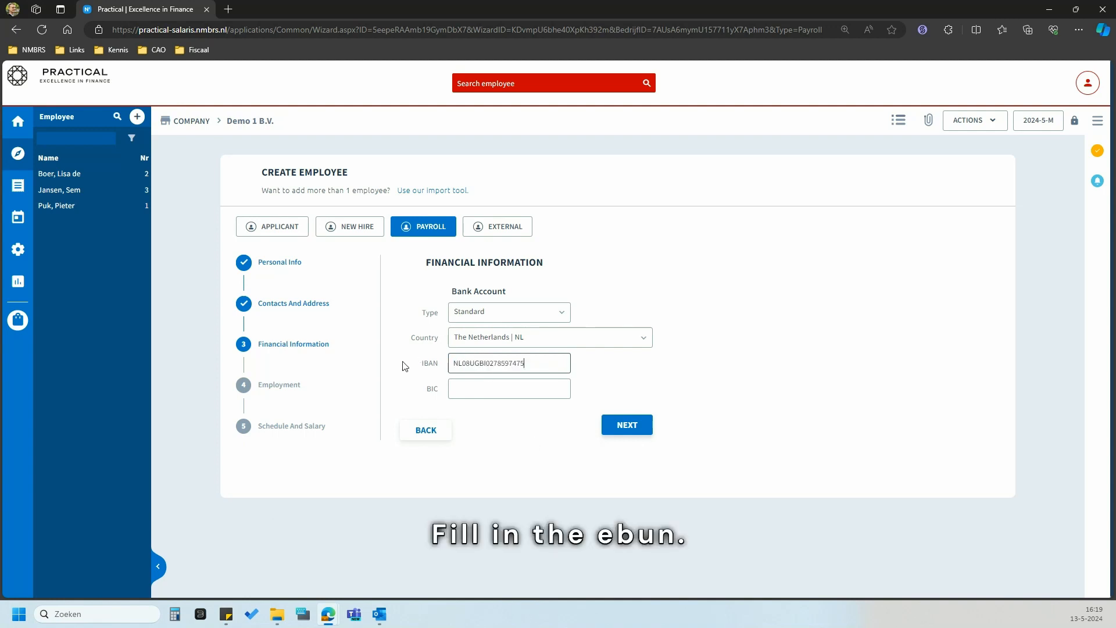
pyautogui.click(522, 445)
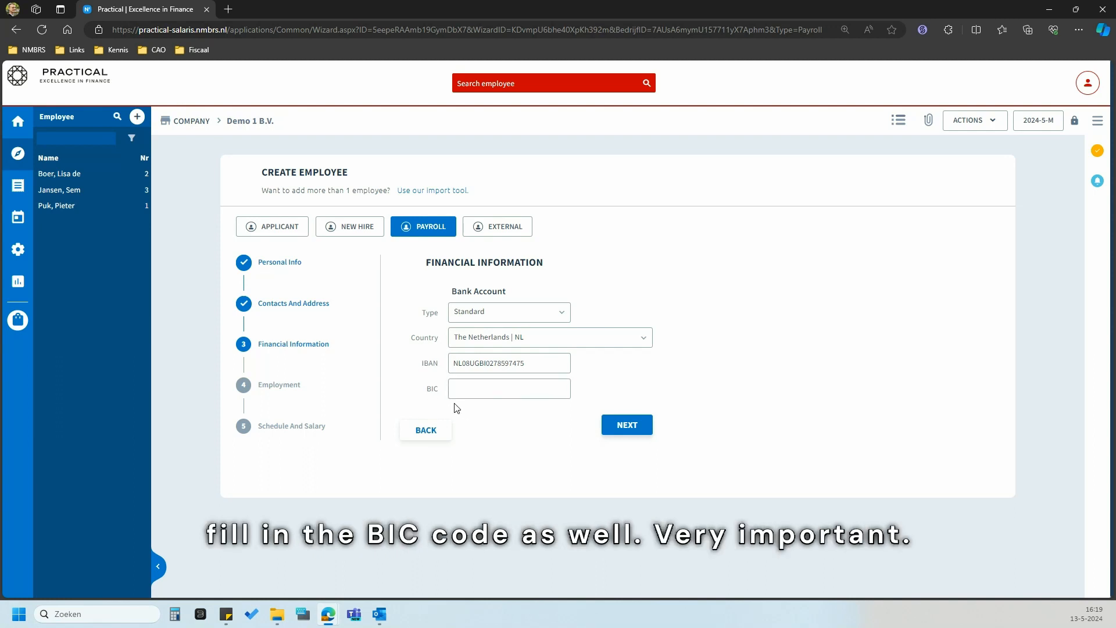
pyautogui.click(628, 434)
# - Set the trial period end to 31-05-2024 and keep the contract type Temporary
pyautogui.scroll(-1, 494, 378)
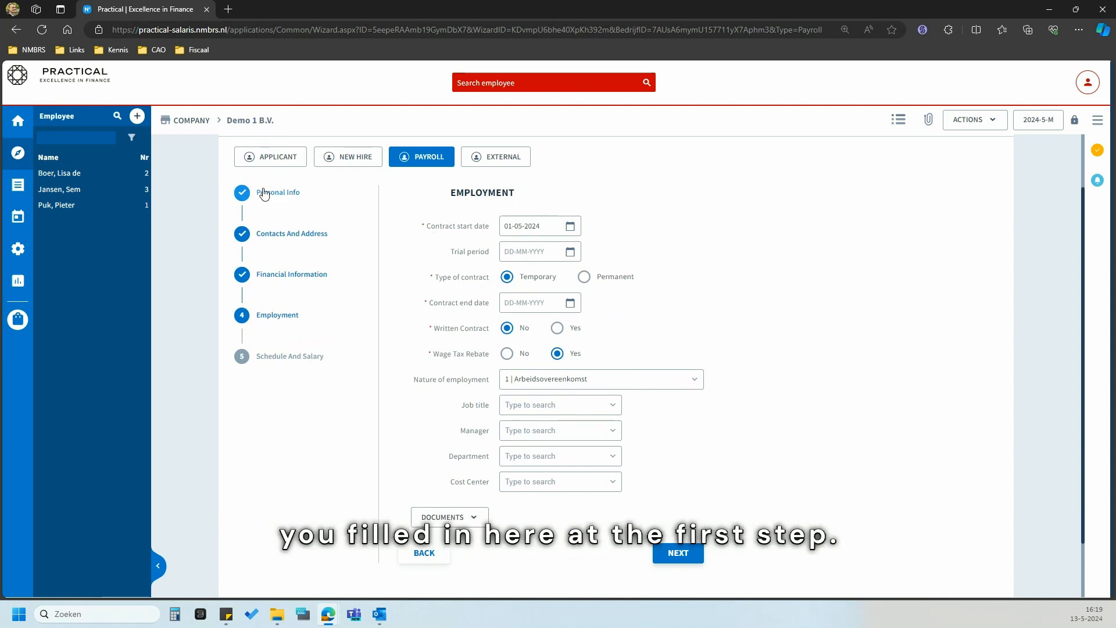
pyautogui.click(552, 256)
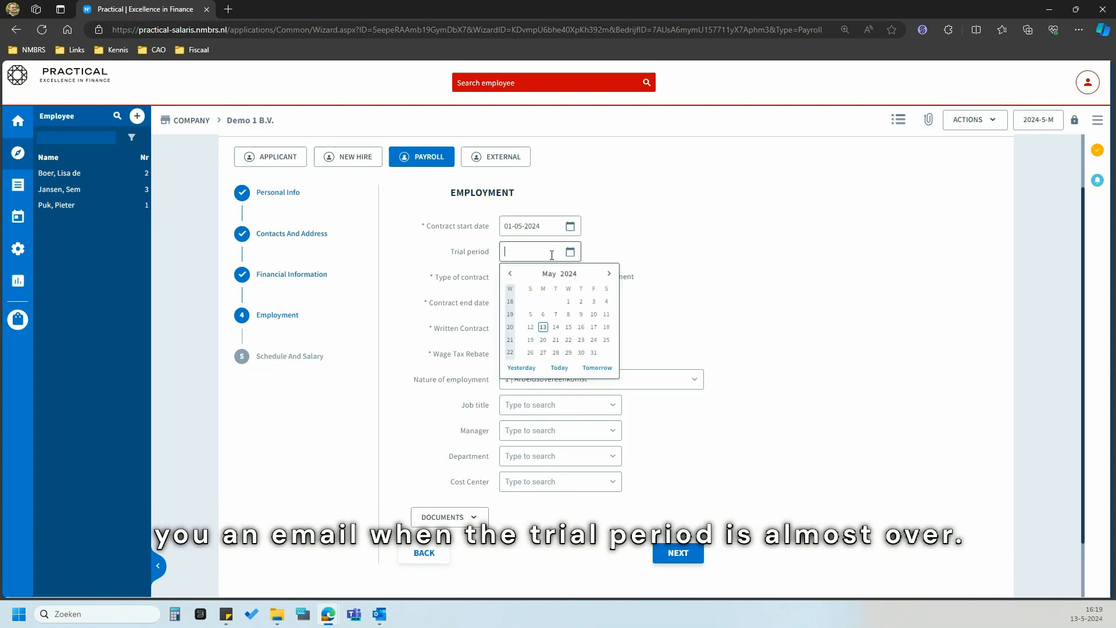
pyautogui.click(593, 353)
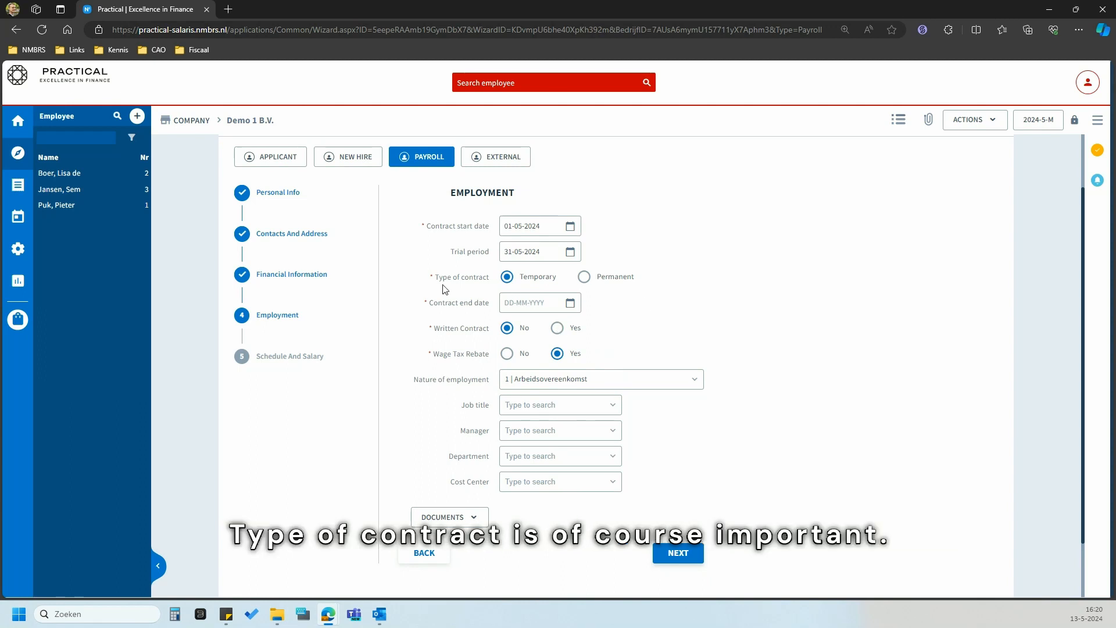
pyautogui.click(625, 281)
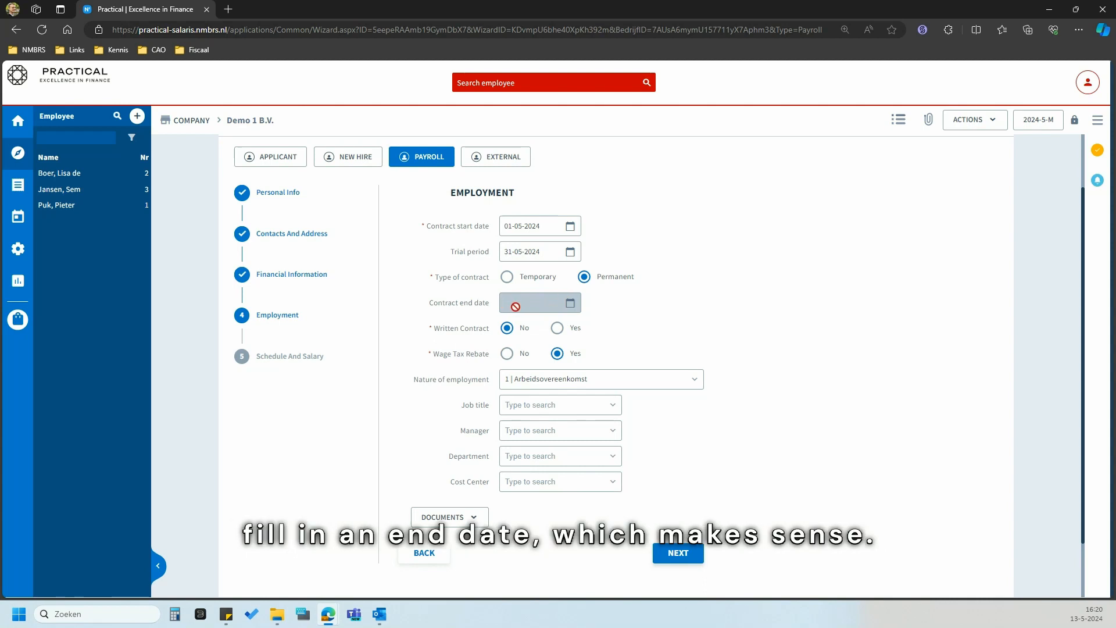
pyautogui.click(507, 277)
# - Set the contract end date to 30-04-2025
pyautogui.click(570, 302)
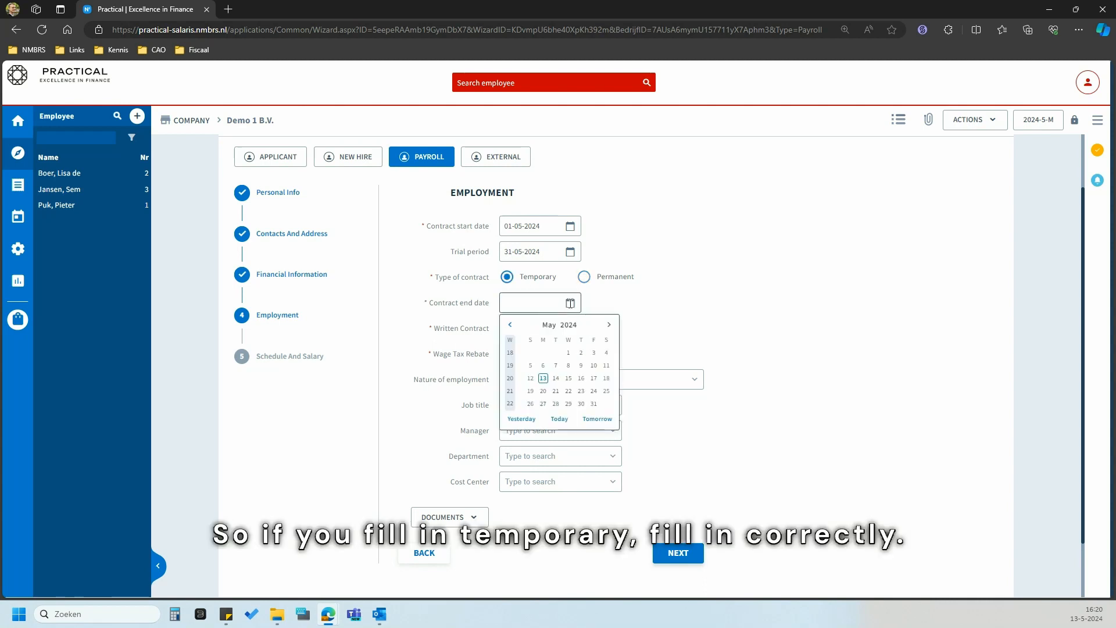
pyautogui.click(569, 325)
pyautogui.click(558, 391)
pyautogui.click(510, 325)
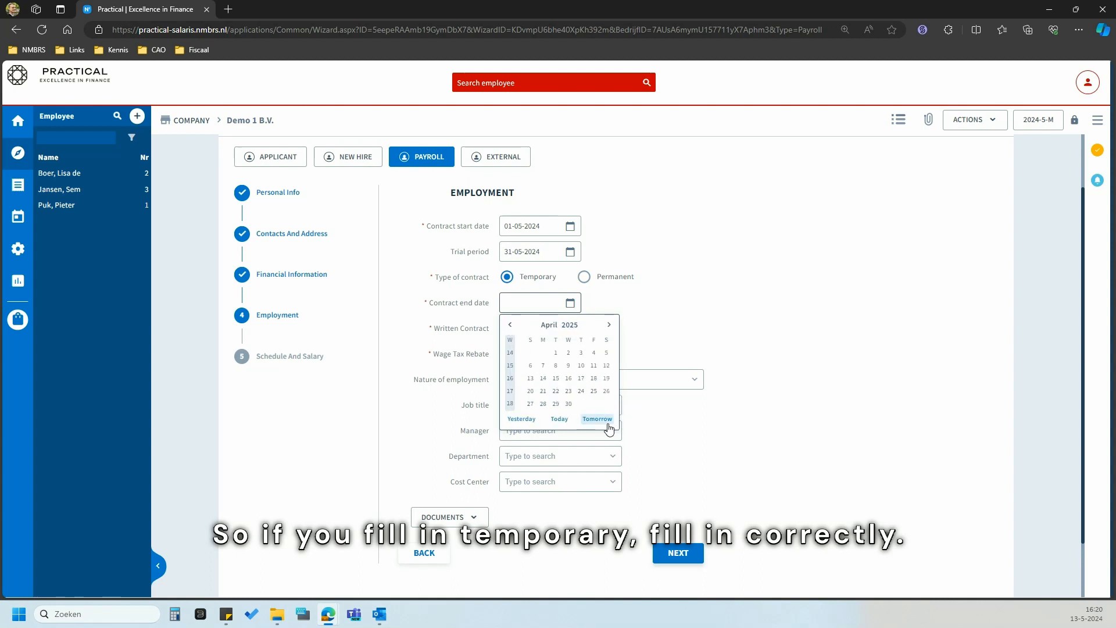
pyautogui.click(570, 405)
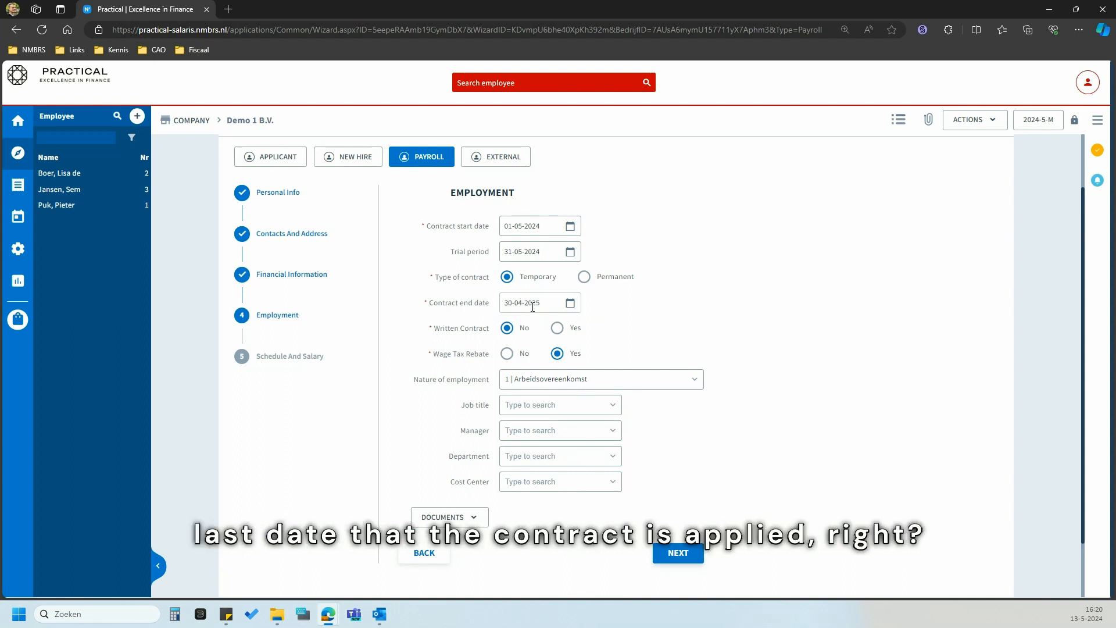
# - Select Yes for Written Contract on the Employment step
pyautogui.click(570, 330)
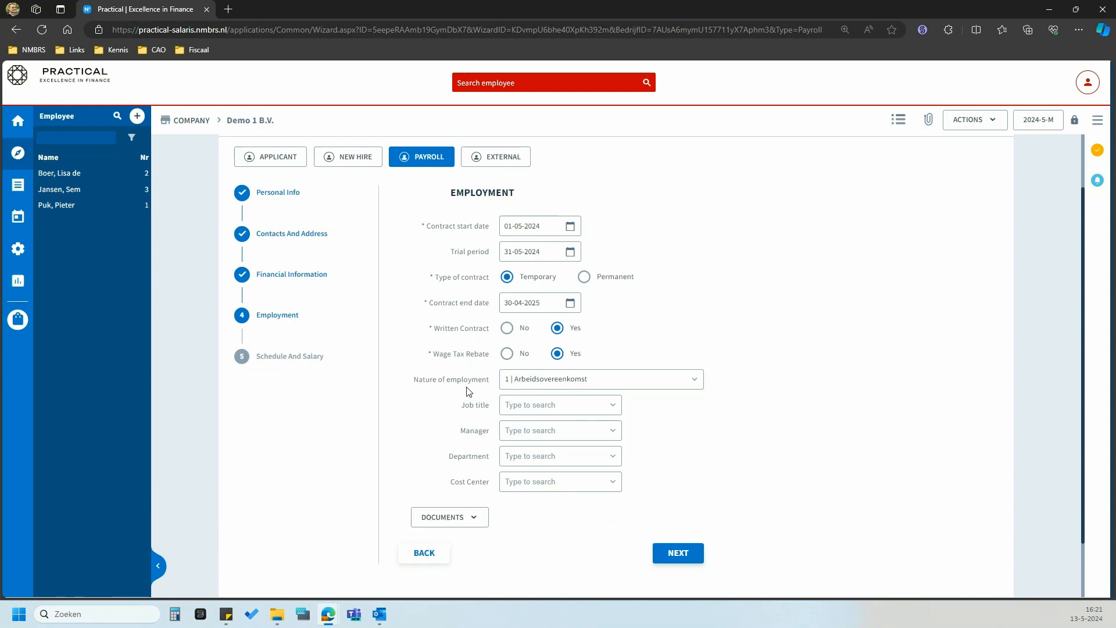
pyautogui.scroll(-1, 455, 400)
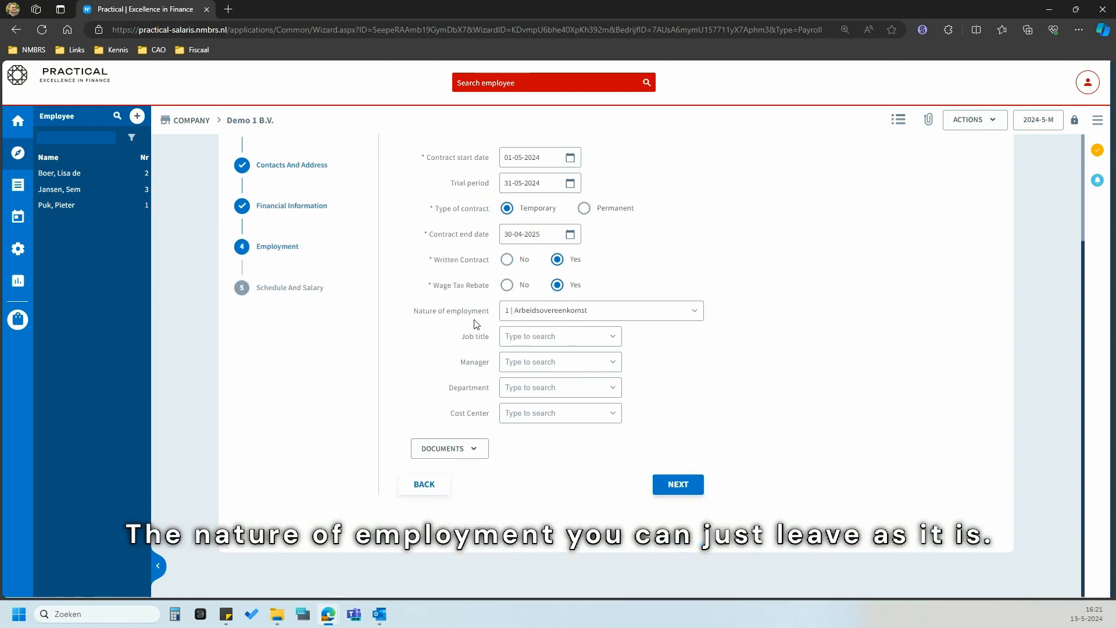
pyautogui.click(695, 314)
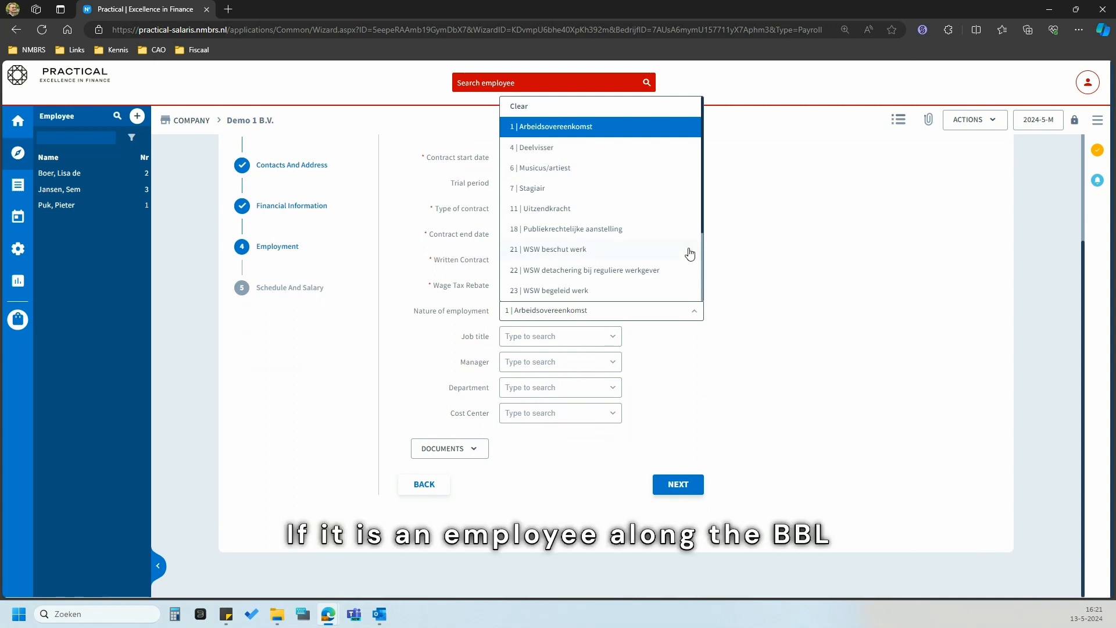
pyautogui.scroll(-2, 687, 256)
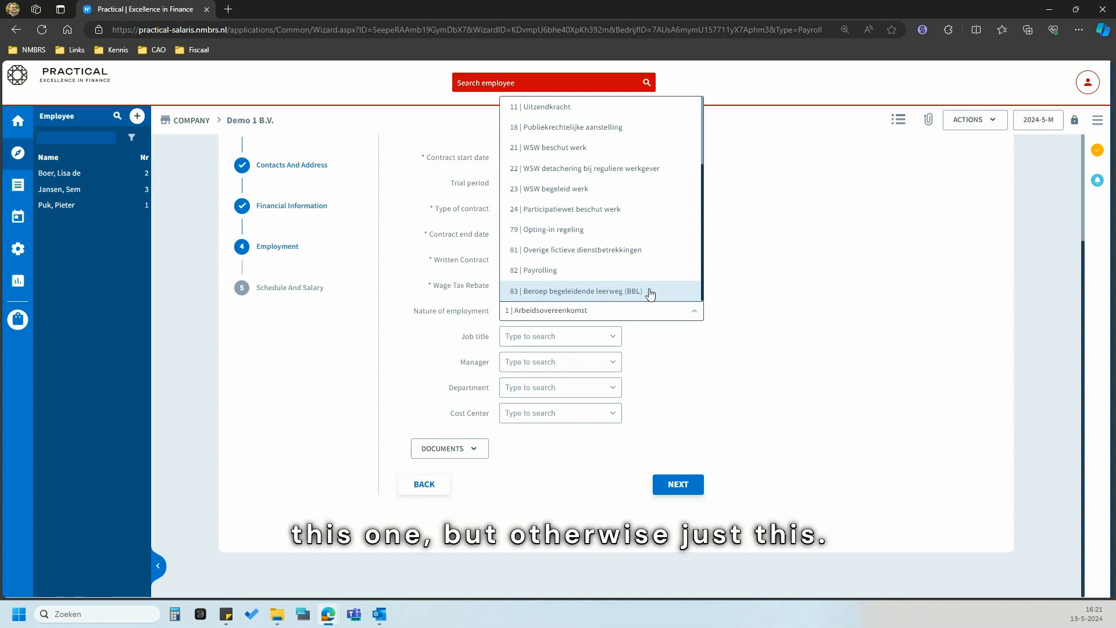
pyautogui.click(689, 337)
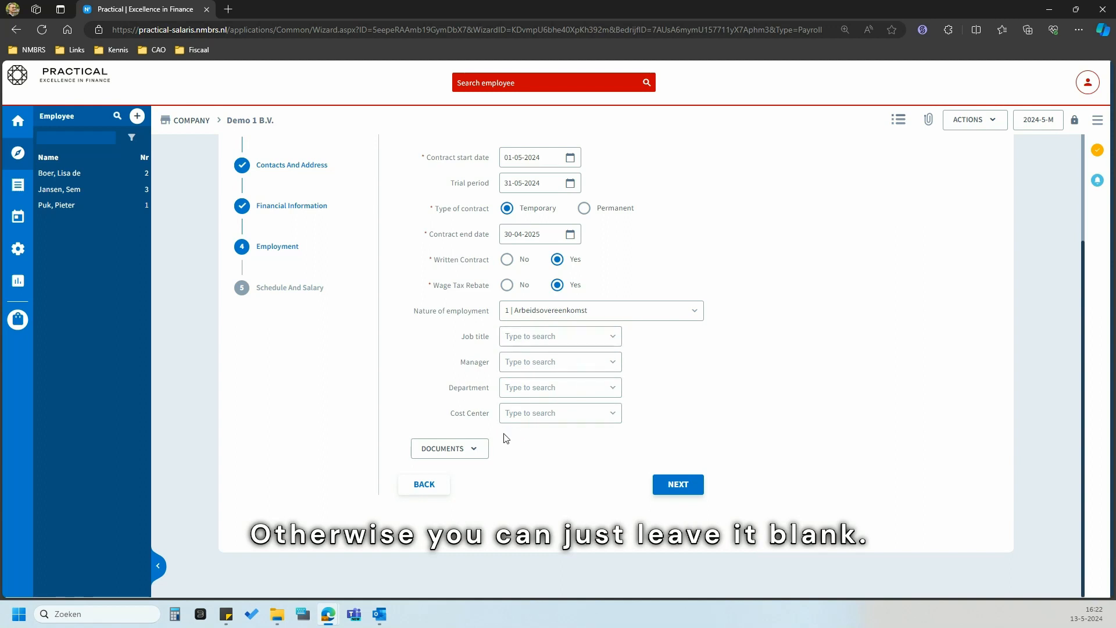
# - Expand Documents, leave them empty, and advance to the Schedule And Salary step
pyautogui.click(457, 447)
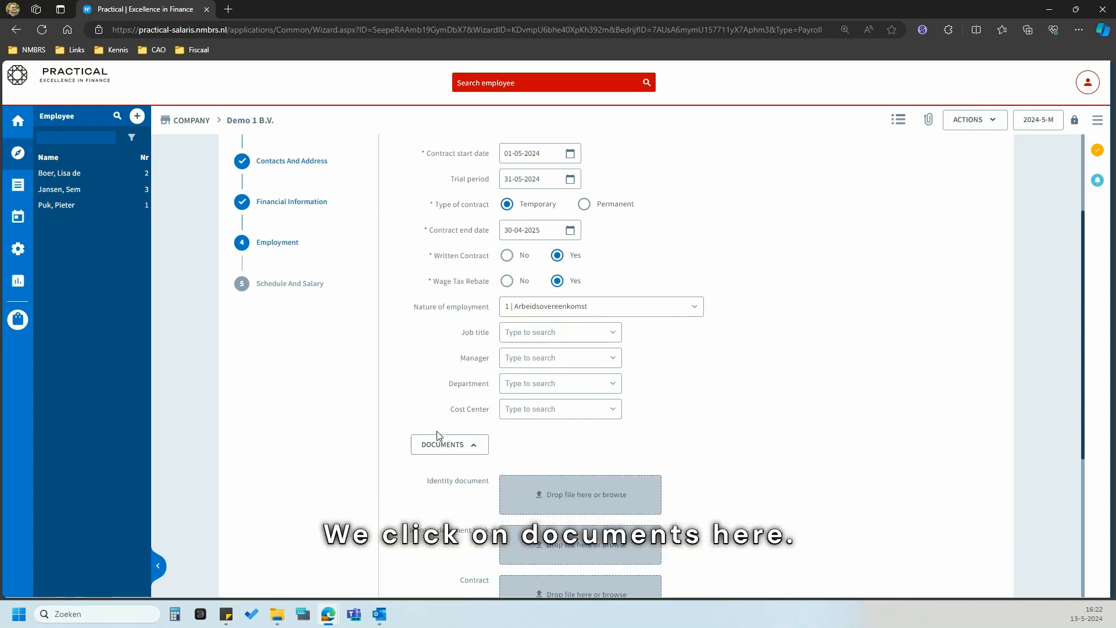
pyautogui.scroll(-3, 436, 436)
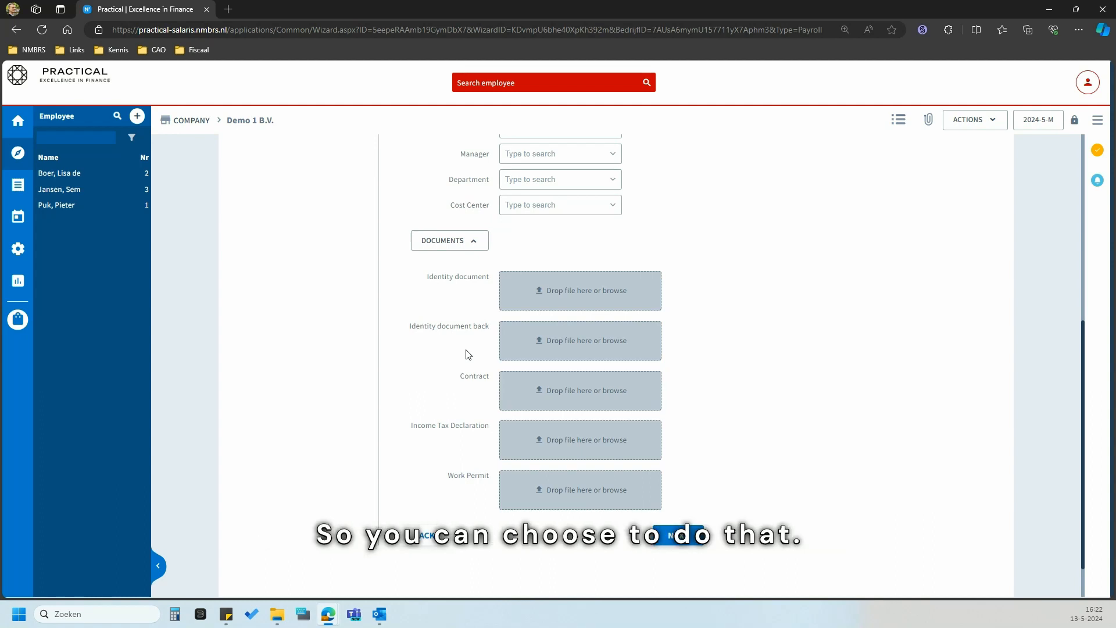
pyautogui.click(678, 535)
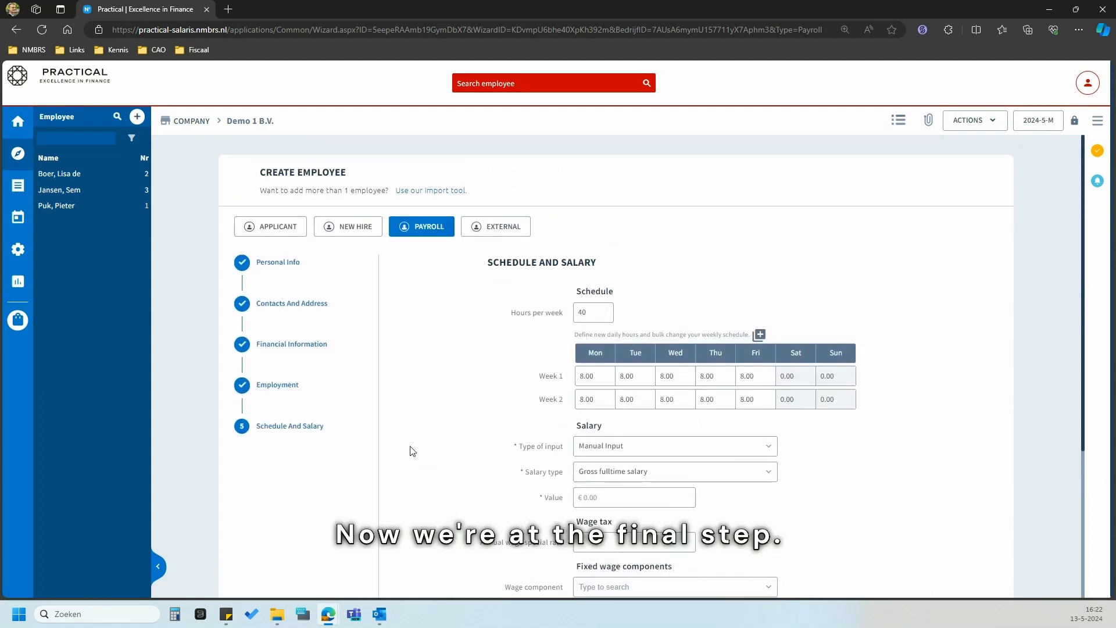
pyautogui.scroll(-1, 459, 479)
pyautogui.scroll(1, 459, 478)
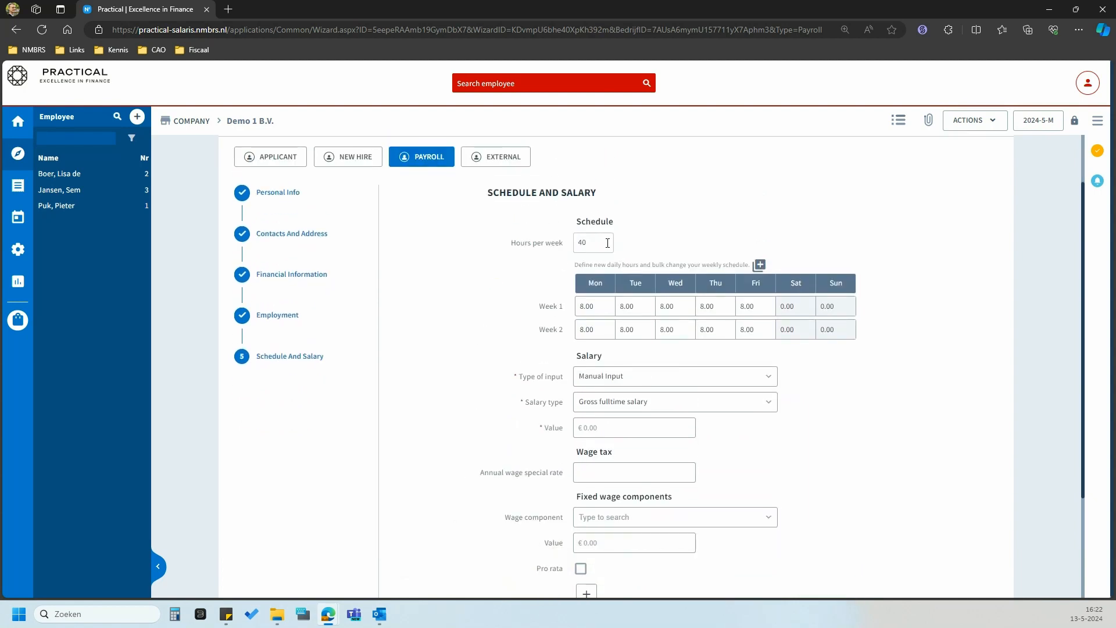
pyautogui.doubleClick(588, 250)
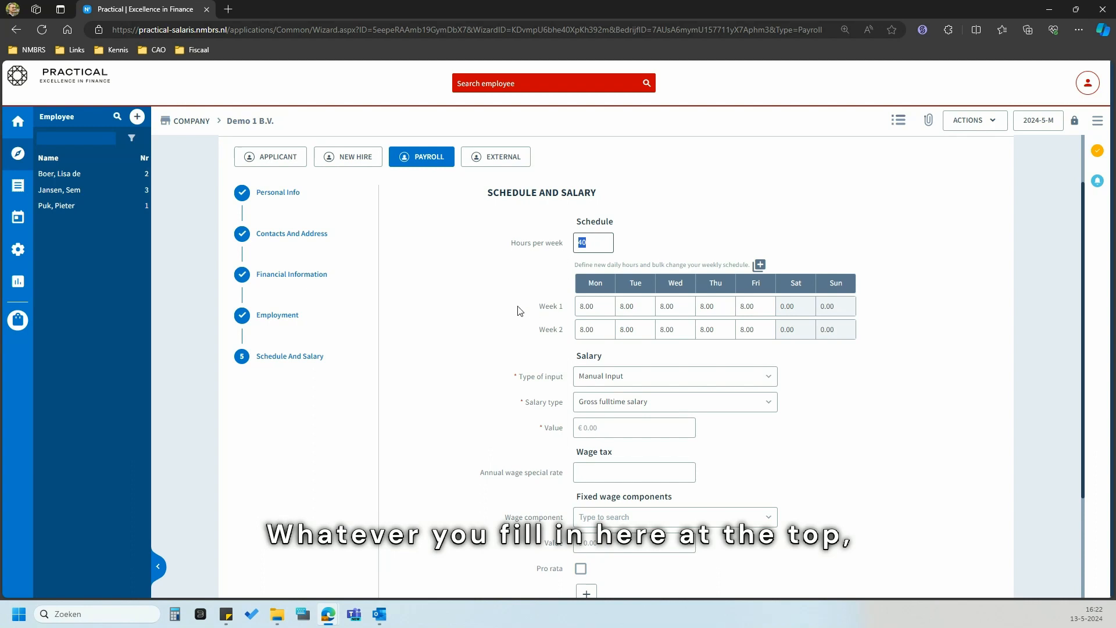
pyautogui.write('32')
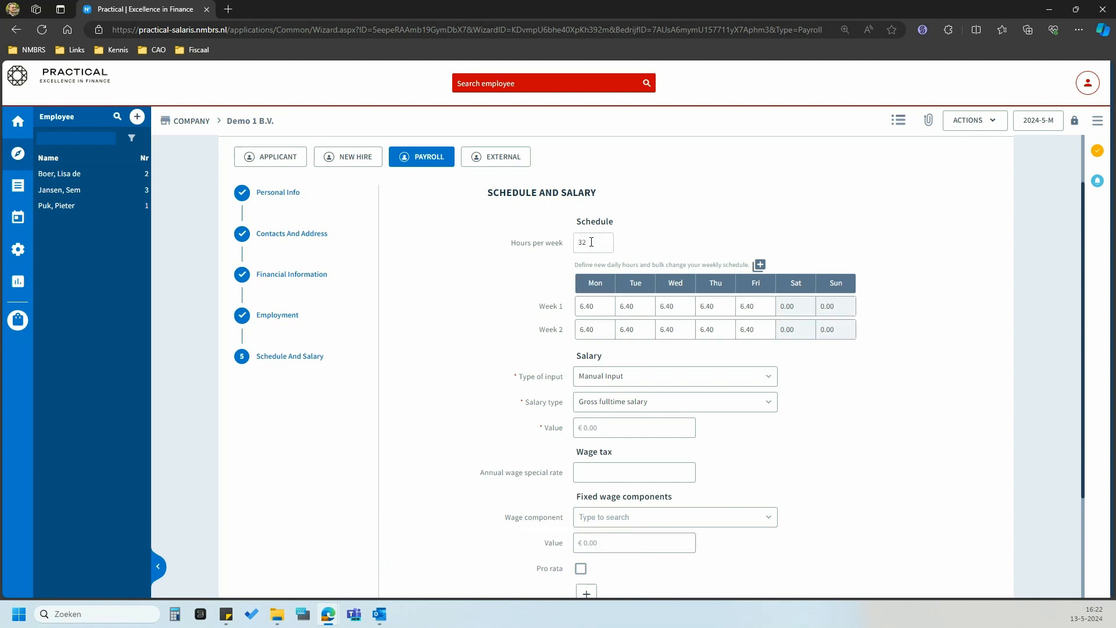
pyautogui.moveTo(588, 242); pyautogui.dragTo(570, 285)
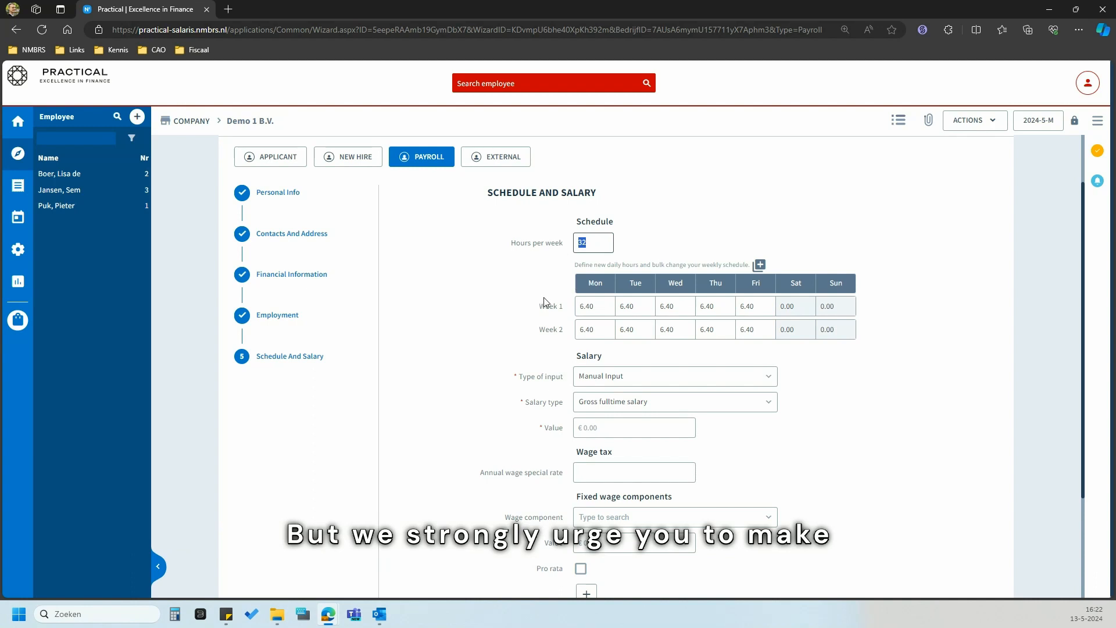
pyautogui.write('40')
pyautogui.press('Tab')
pyautogui.click(685, 303)
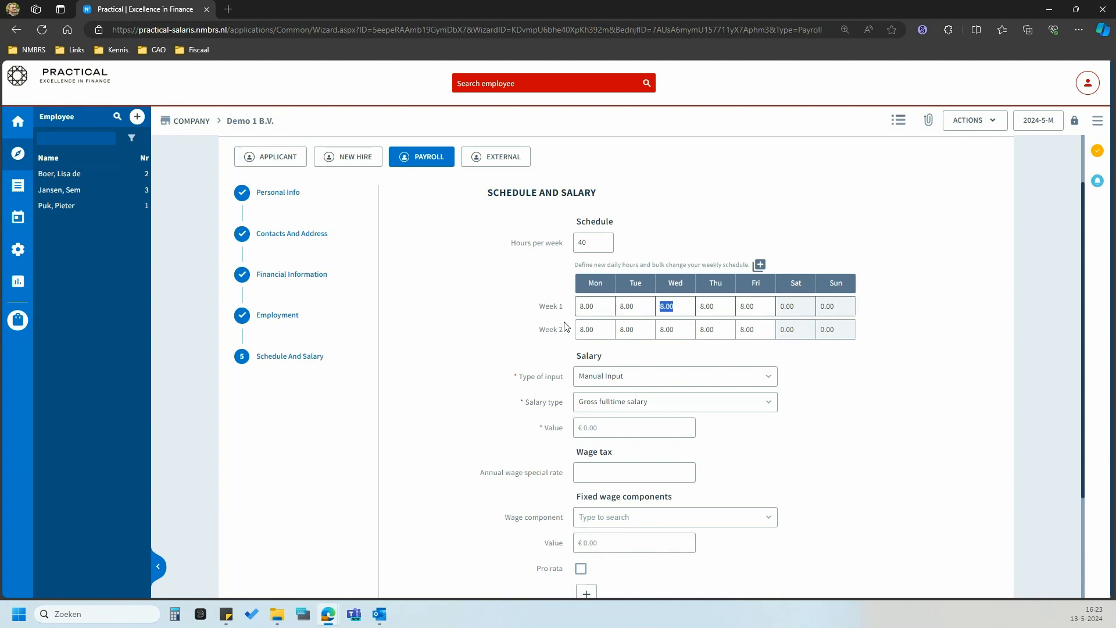
pyautogui.write('0')
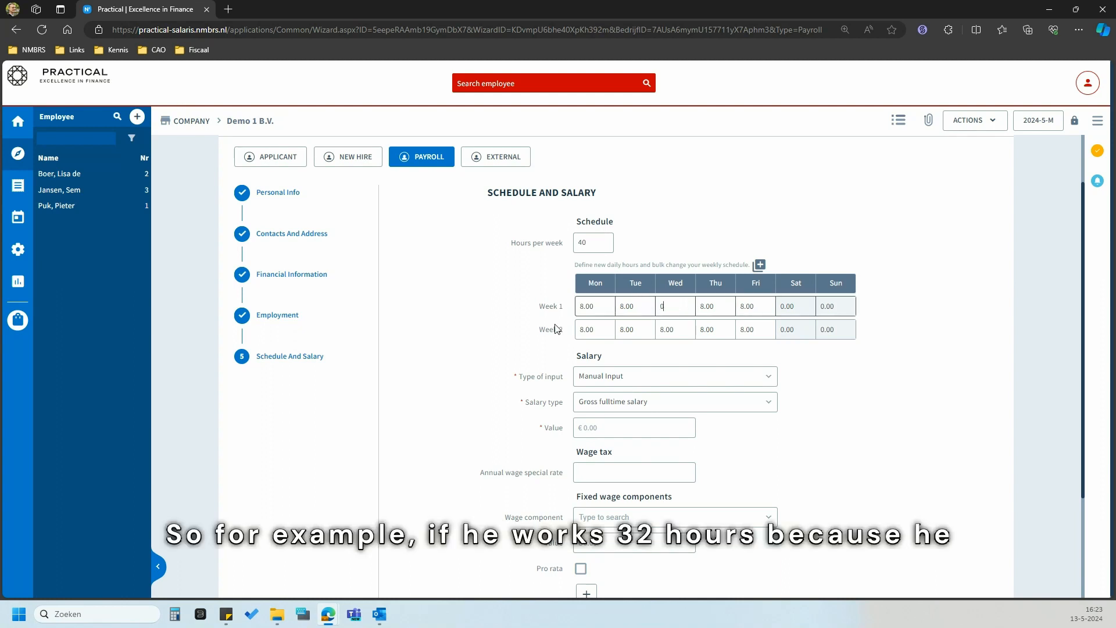
pyautogui.moveTo(677, 330); pyautogui.dragTo(587, 332)
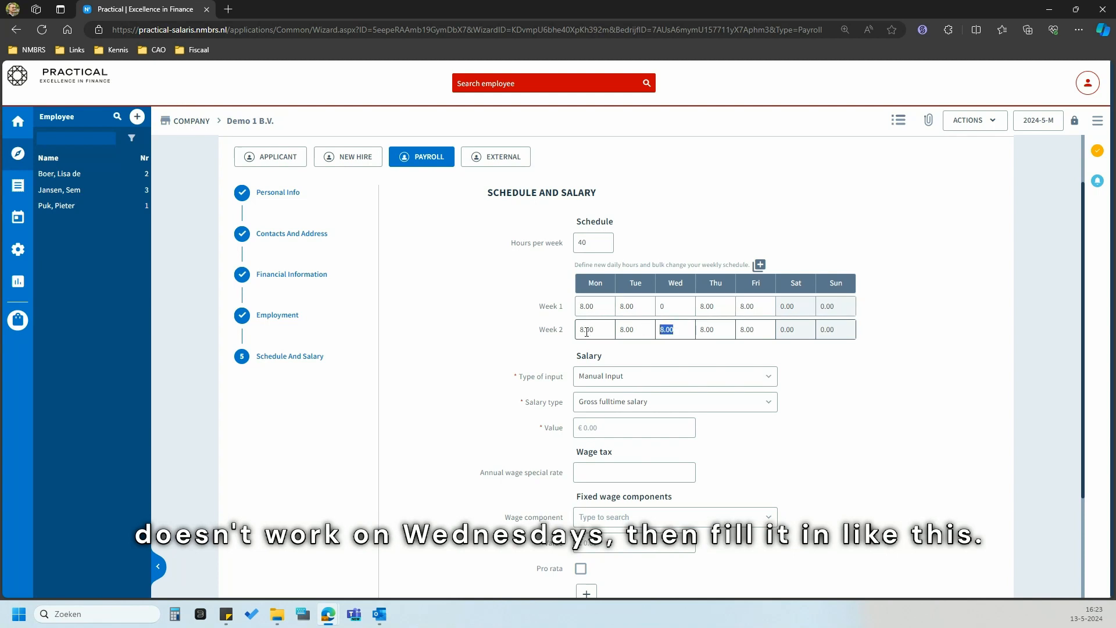
pyautogui.write('0')
pyautogui.click(527, 339)
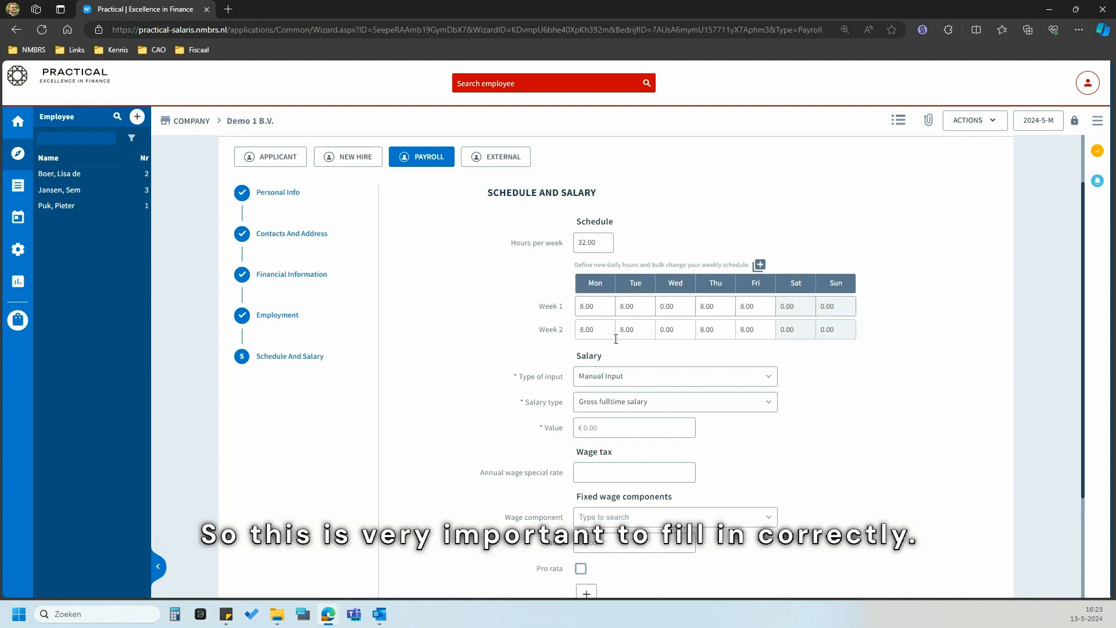
pyautogui.doubleClick(590, 242)
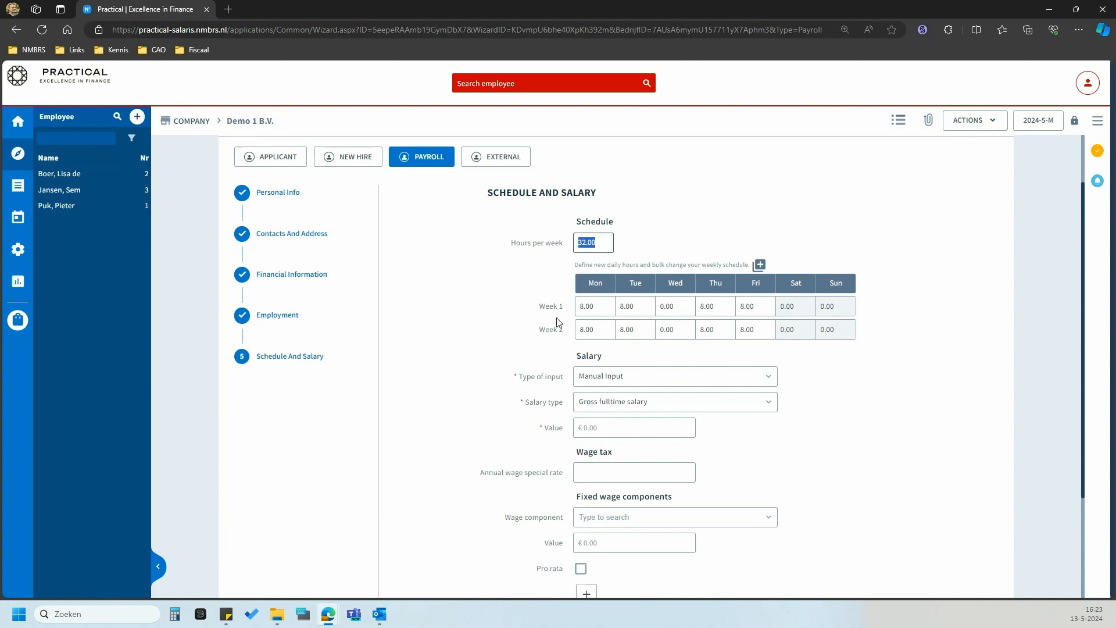
pyautogui.write('40')
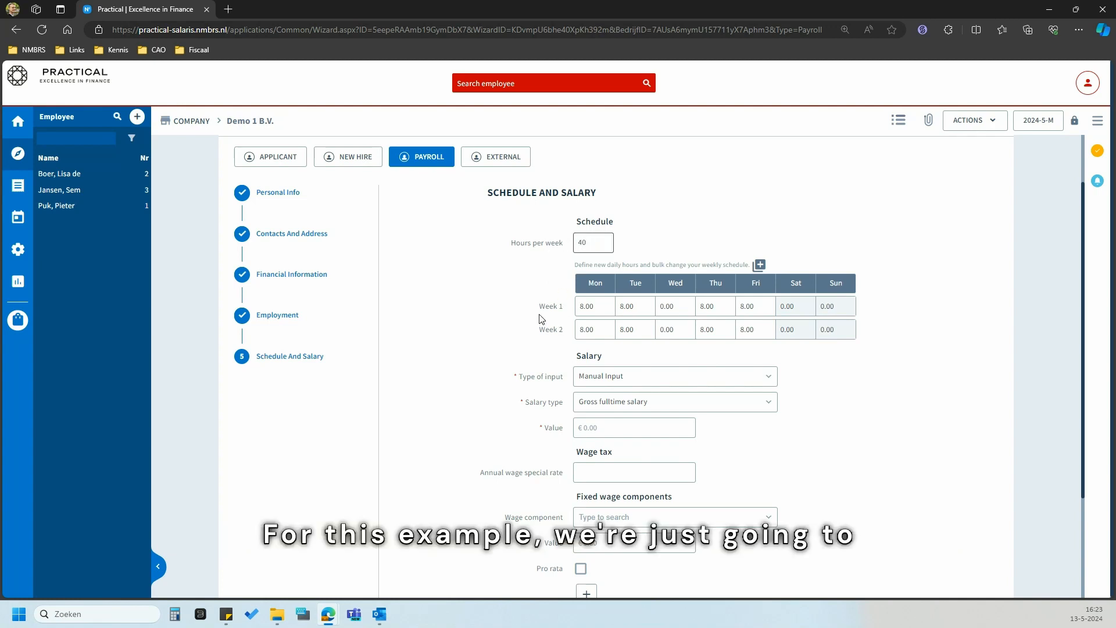
pyautogui.click(540, 318)
pyautogui.scroll(-2, 550, 319)
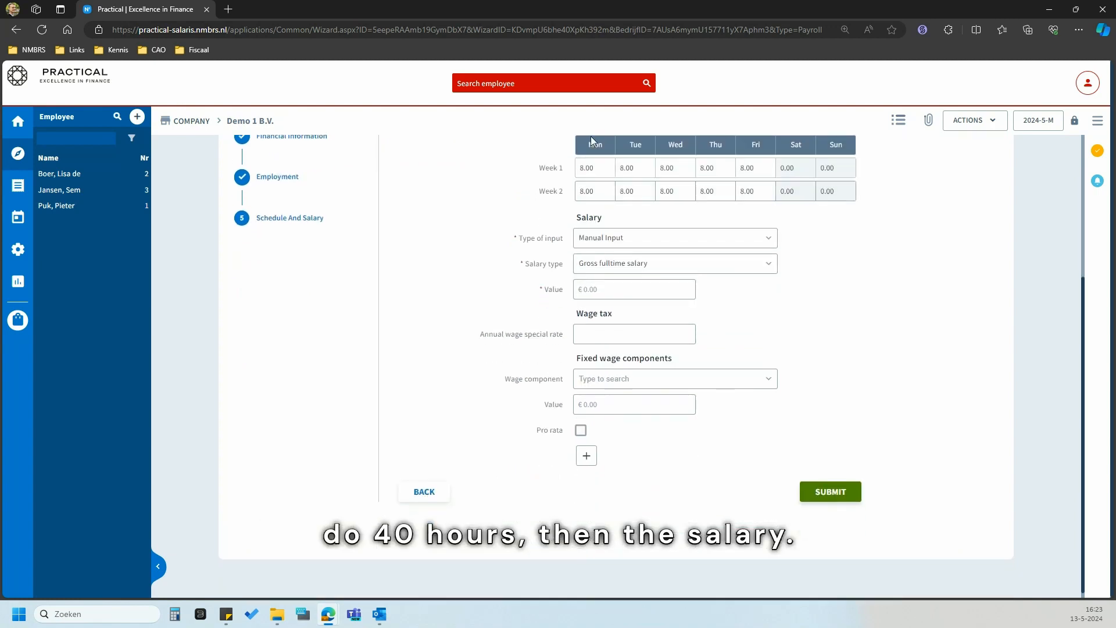
pyautogui.click(638, 238)
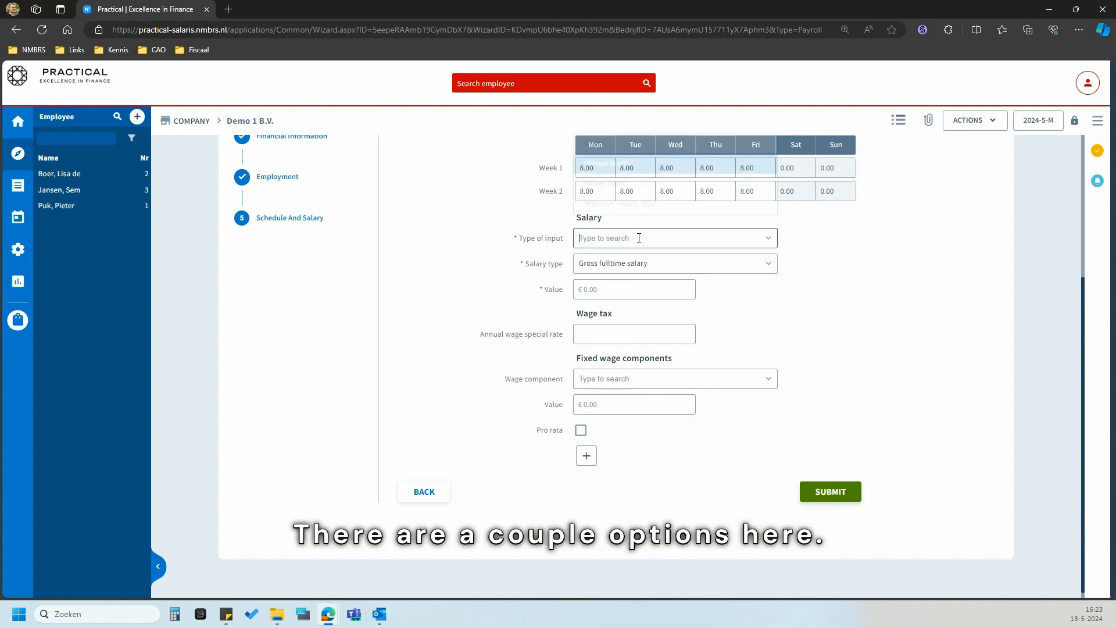
pyautogui.click(639, 219)
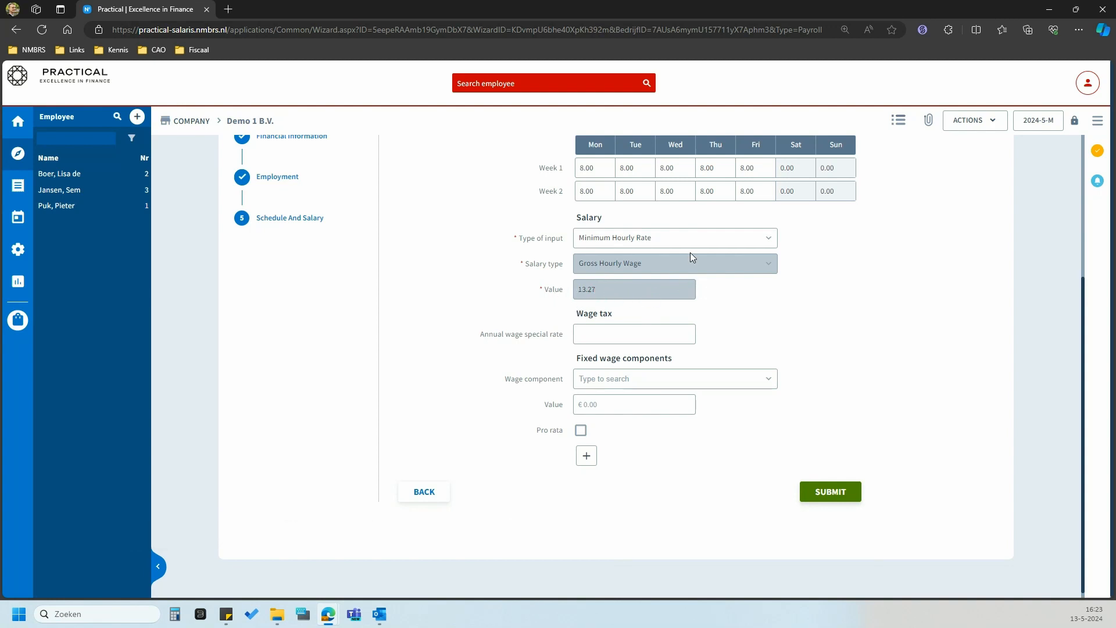
pyautogui.click(683, 238)
pyautogui.click(640, 219)
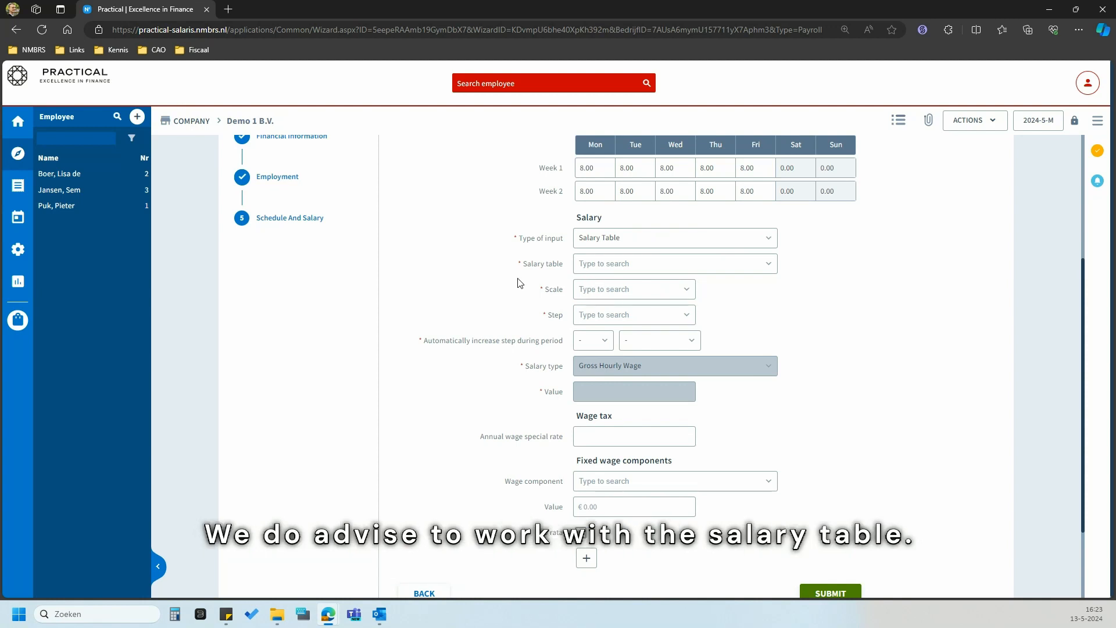
pyautogui.click(770, 267)
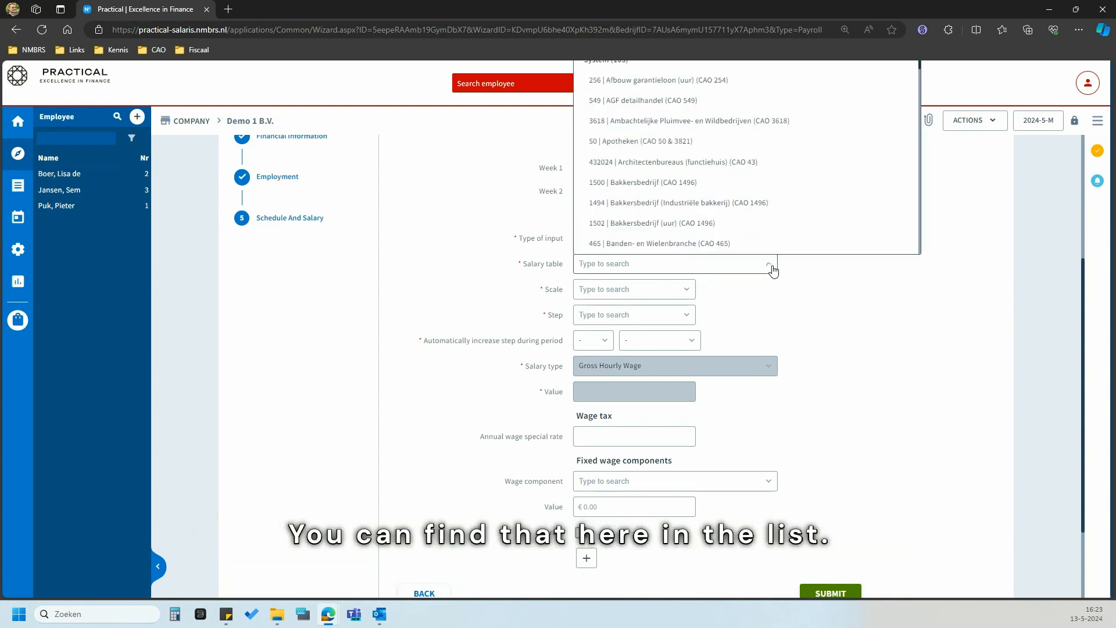
pyautogui.click(791, 309)
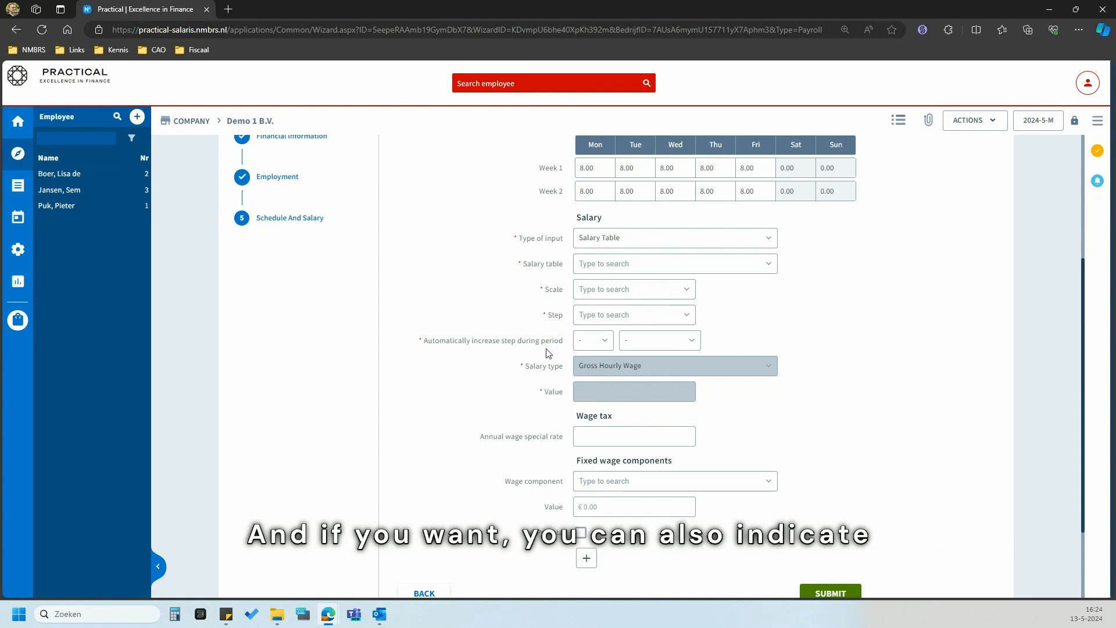
pyautogui.click(596, 341)
pyautogui.click(681, 340)
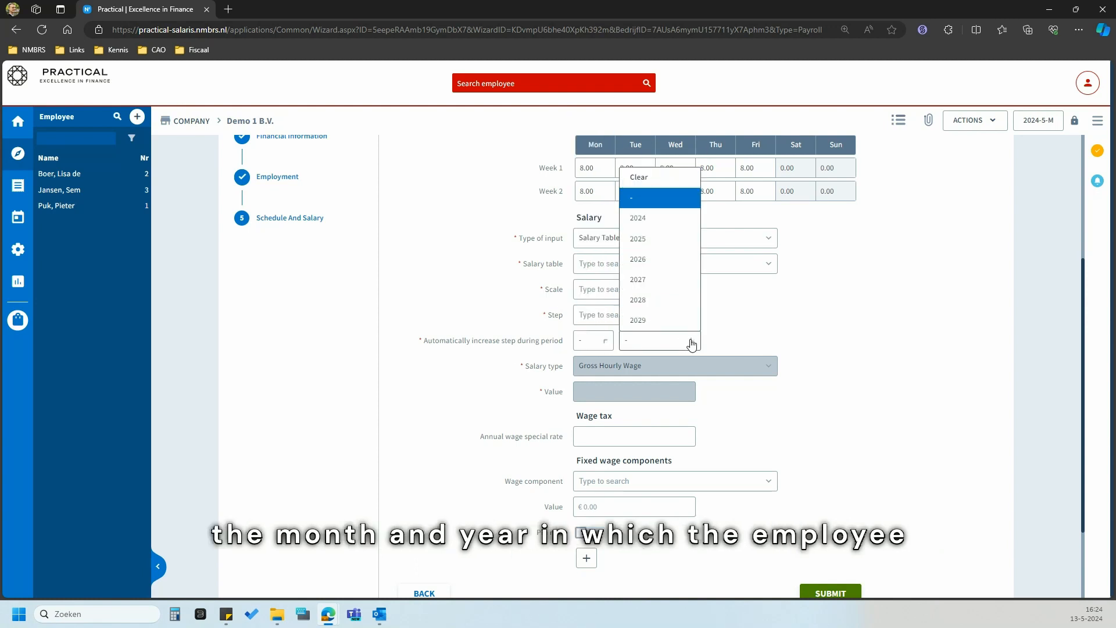
pyautogui.click(465, 360)
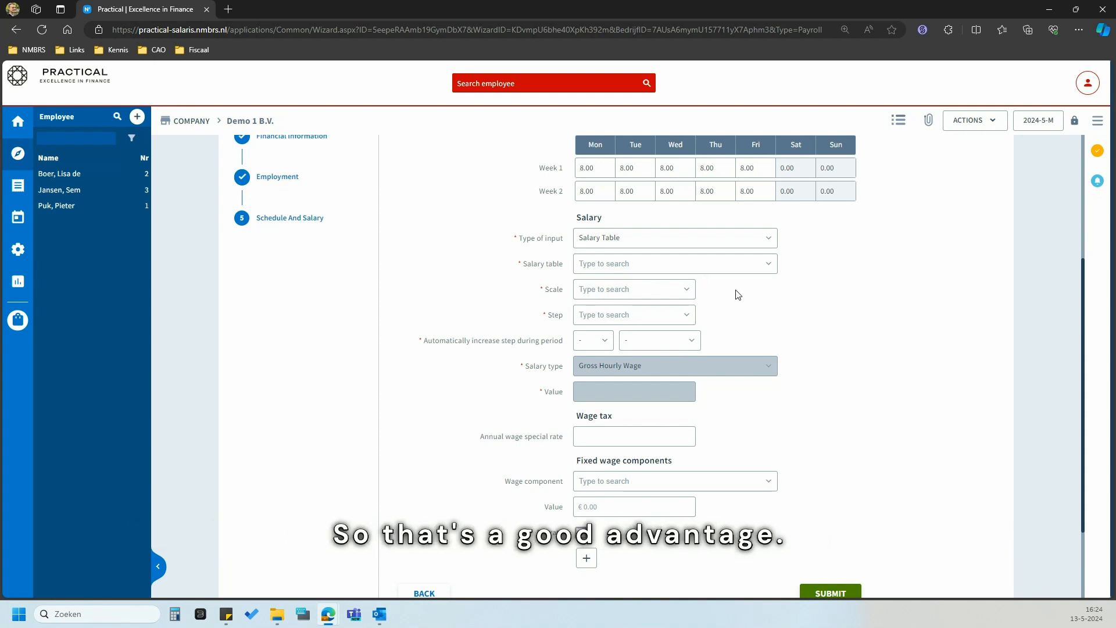
# - Enter a Manual Input Gross fulltime salary of 3000 with annual wage special rate 38880
pyautogui.click(740, 239)
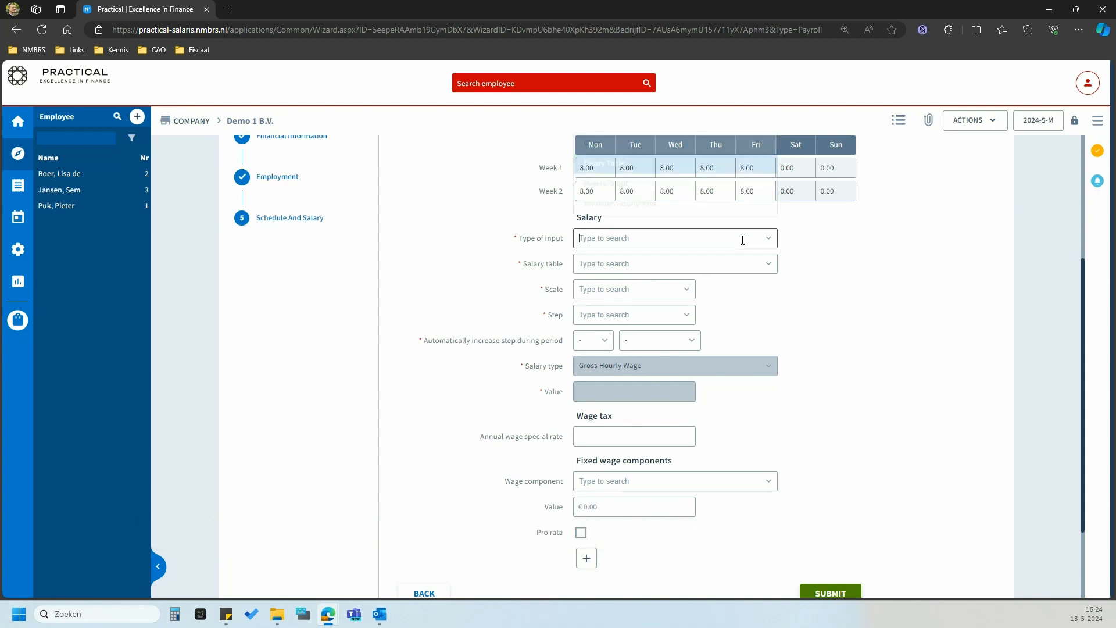
pyautogui.click(664, 198)
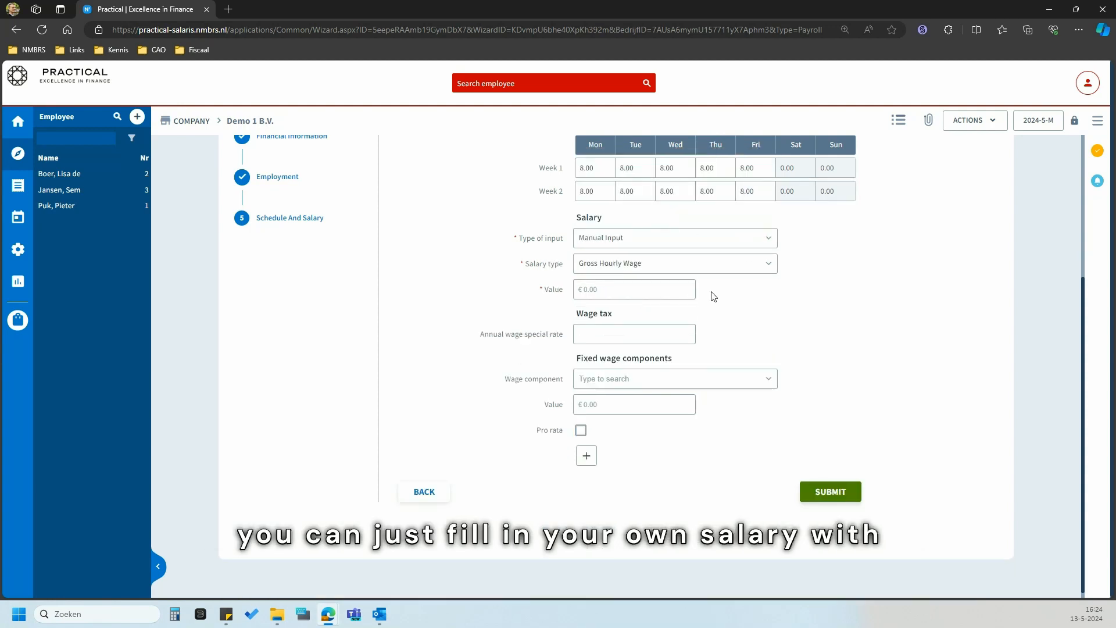
pyautogui.click(752, 268)
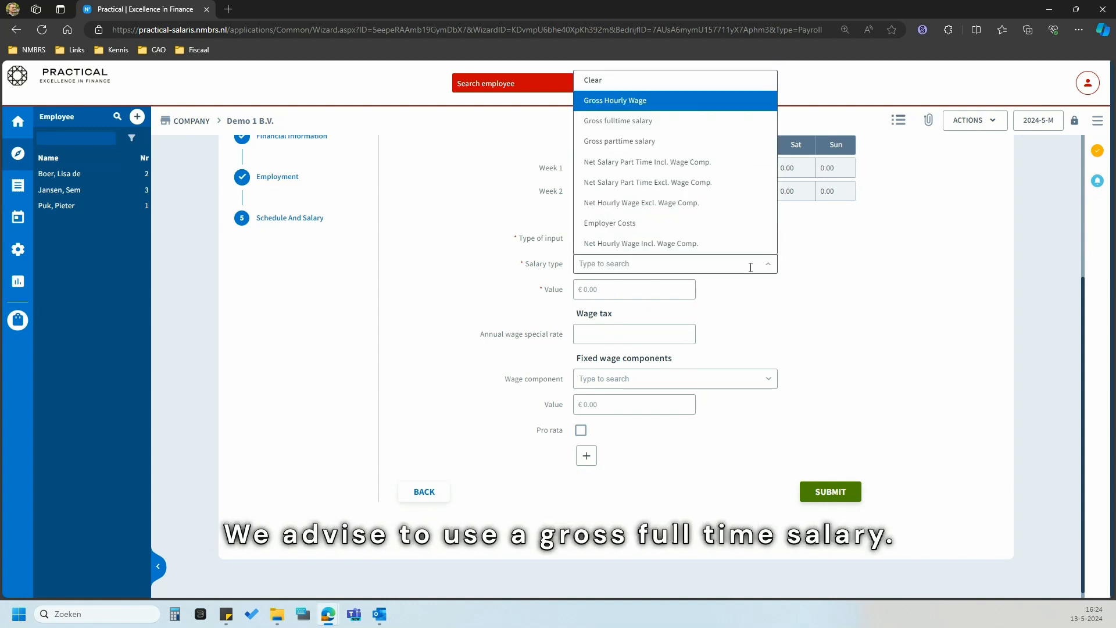
pyautogui.click(622, 131)
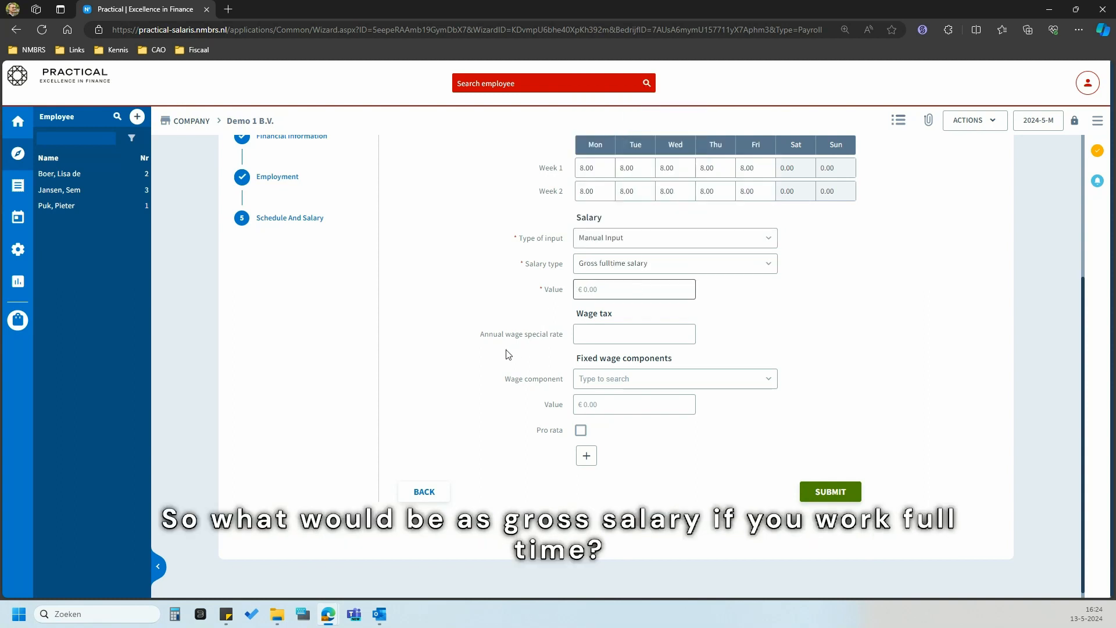
pyautogui.write('3000')
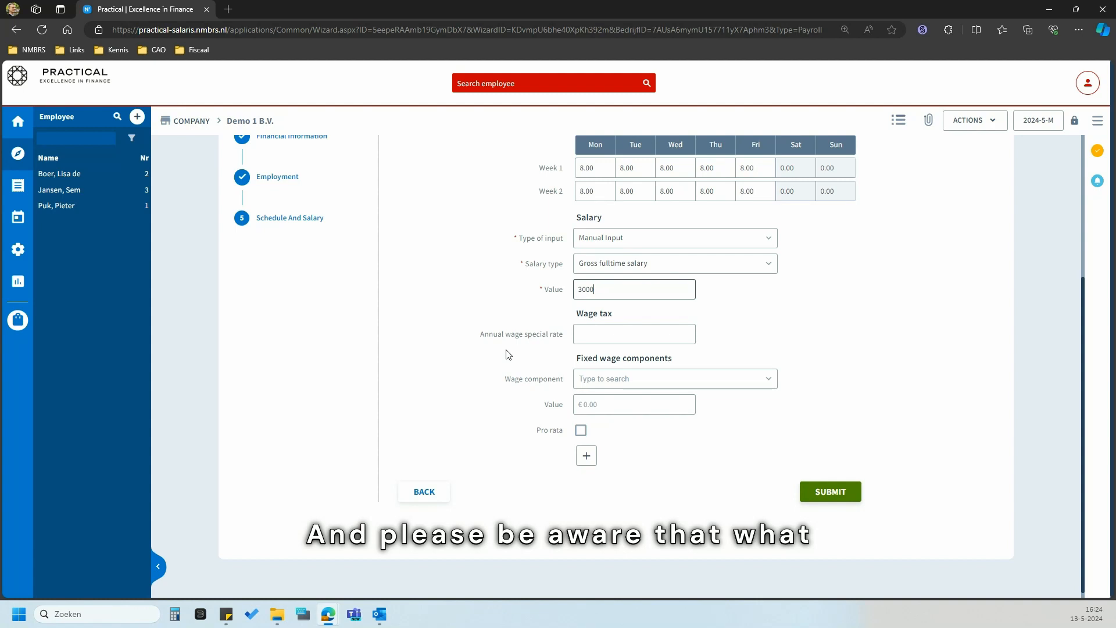
pyautogui.click(507, 354)
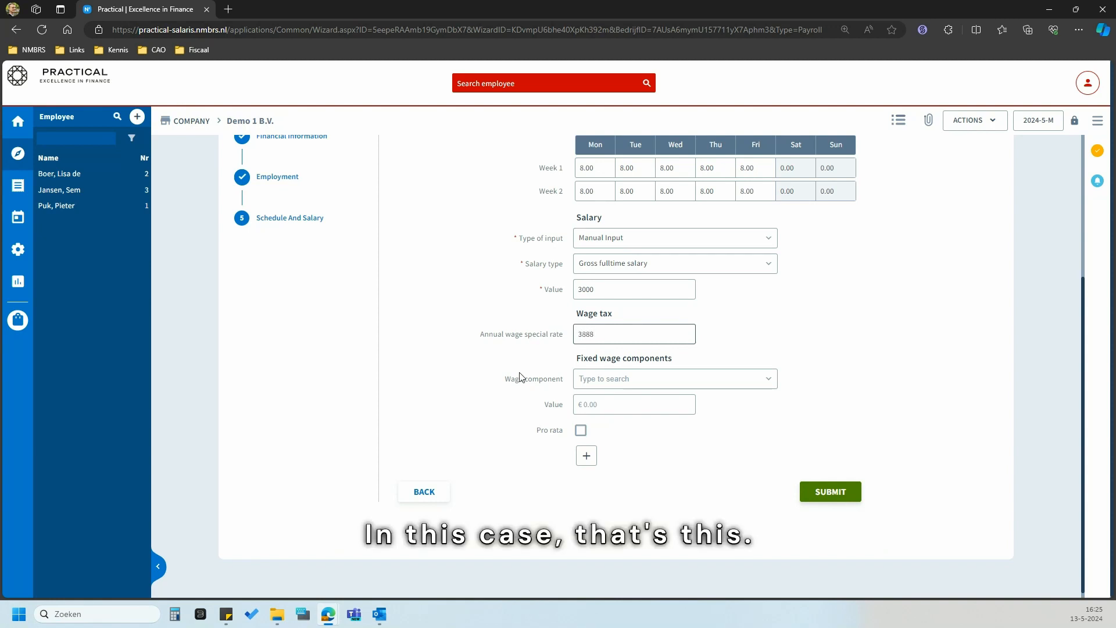
pyautogui.write('0')
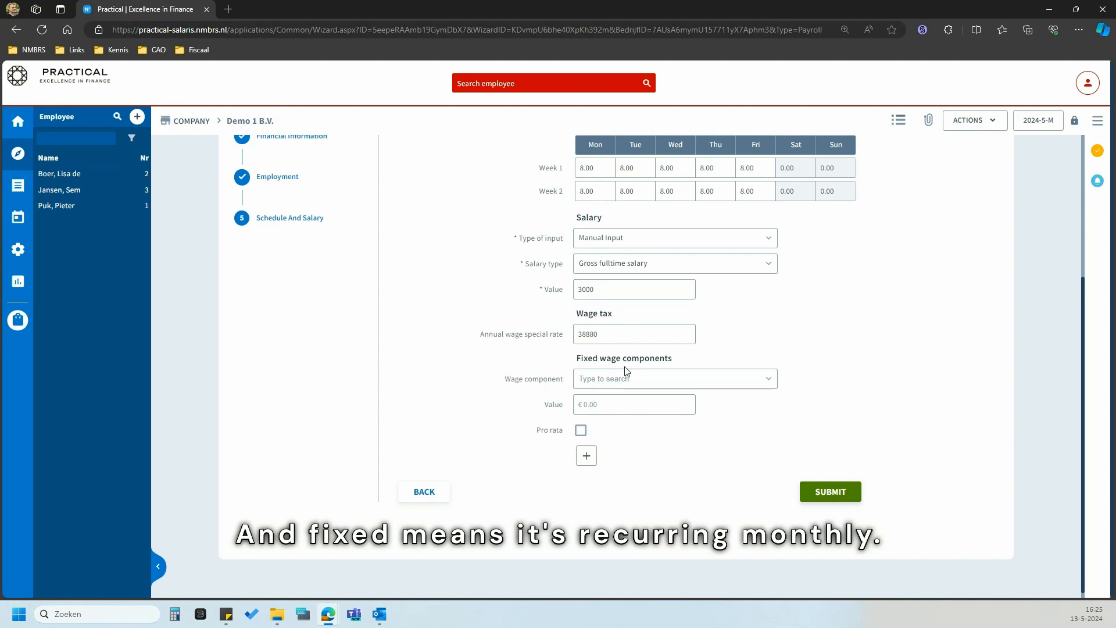
# - Add pro rata wage component 5130 Reiskostenvergoeding (onbelast) of 40, removing the extra row
pyautogui.click(765, 379)
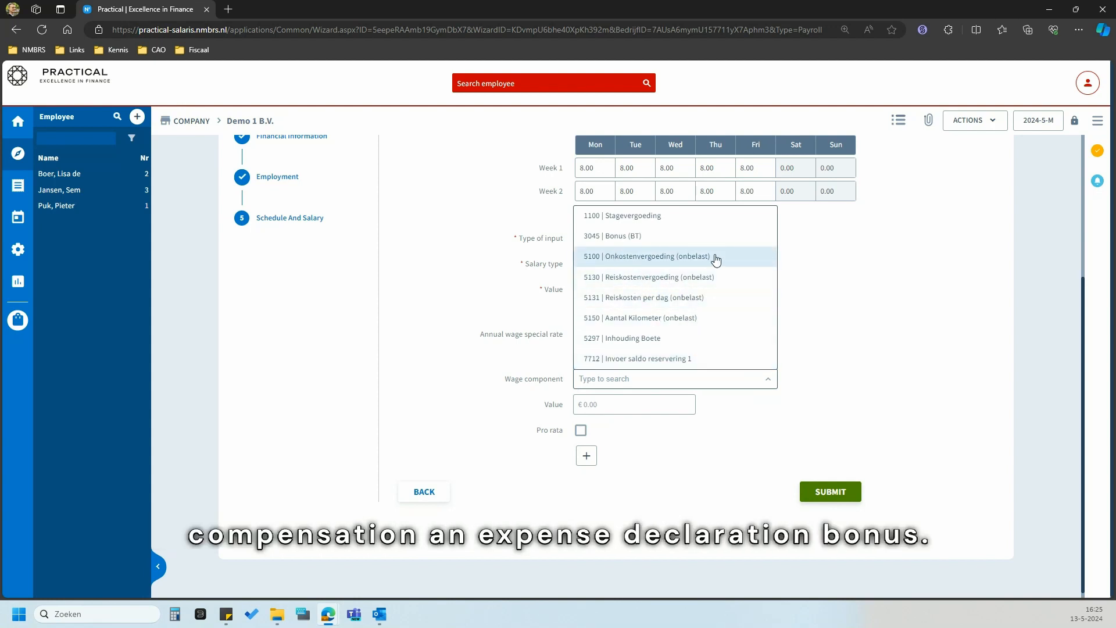
pyautogui.click(661, 277)
pyautogui.click(613, 405)
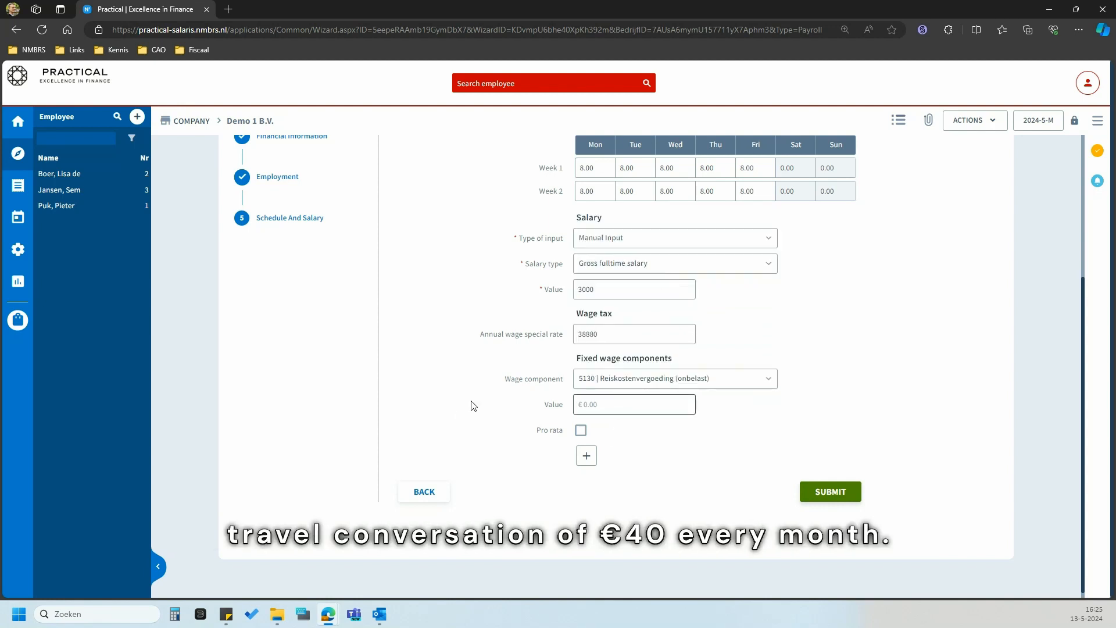
pyautogui.write('40')
pyautogui.click(474, 406)
pyautogui.click(580, 430)
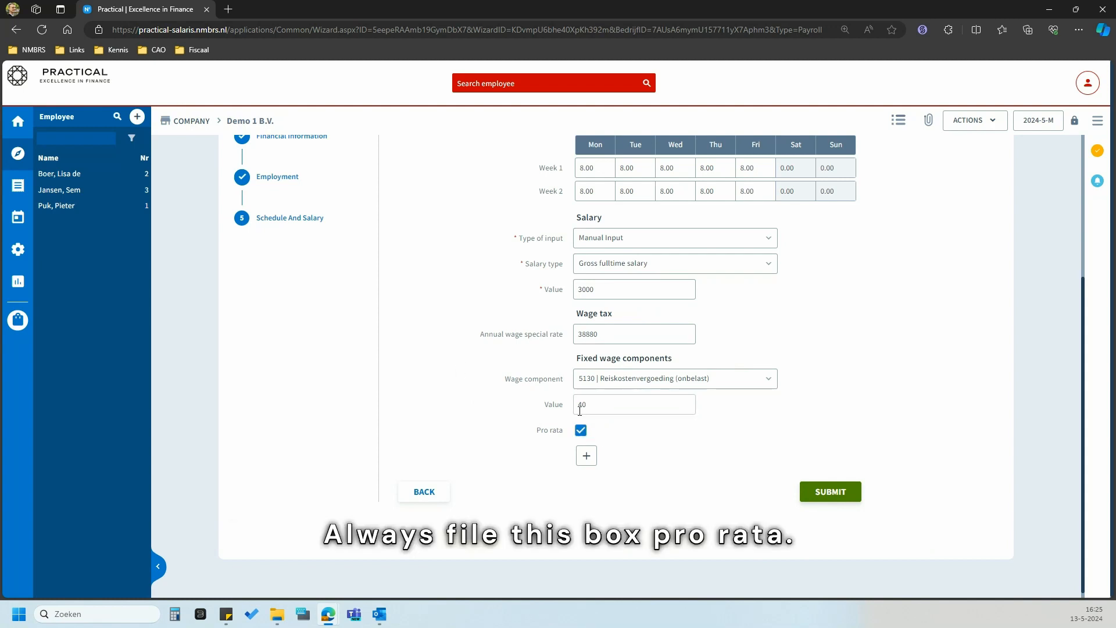
pyautogui.click(584, 457)
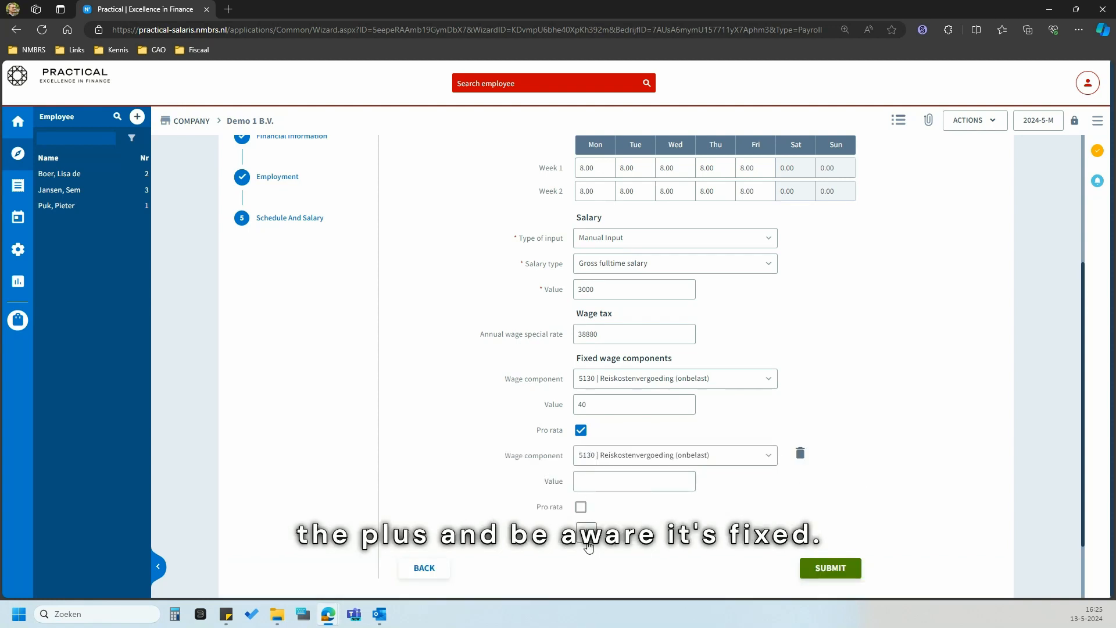
pyautogui.click(799, 454)
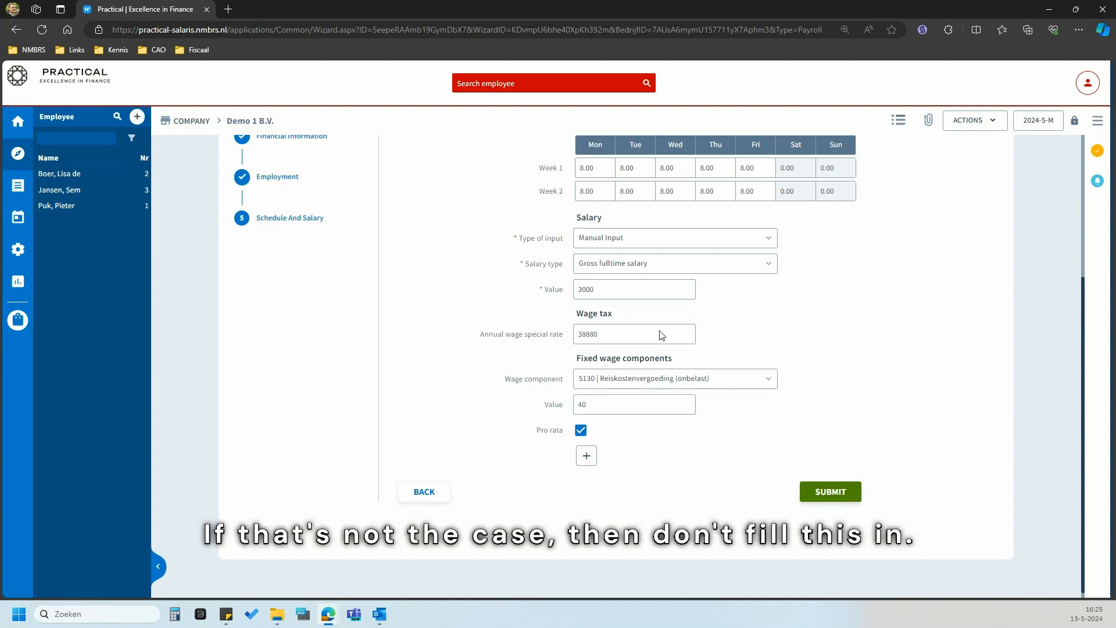
# - Submit the new employee, go to their profile, and start creating an employee login from the NO LOGIN badge
pyautogui.click(813, 497)
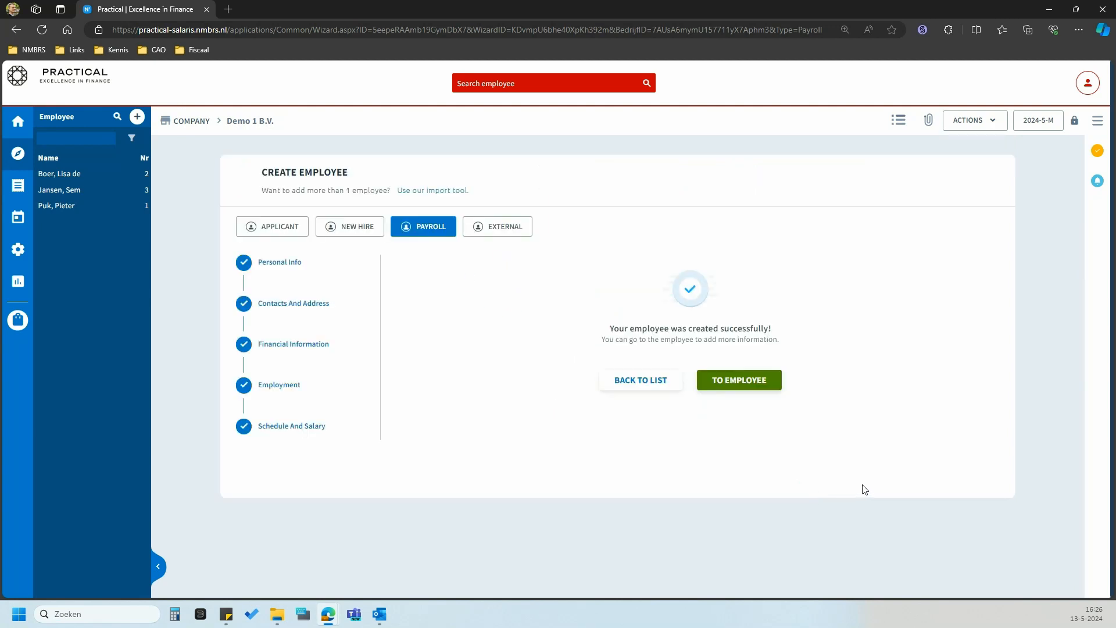
pyautogui.click(737, 379)
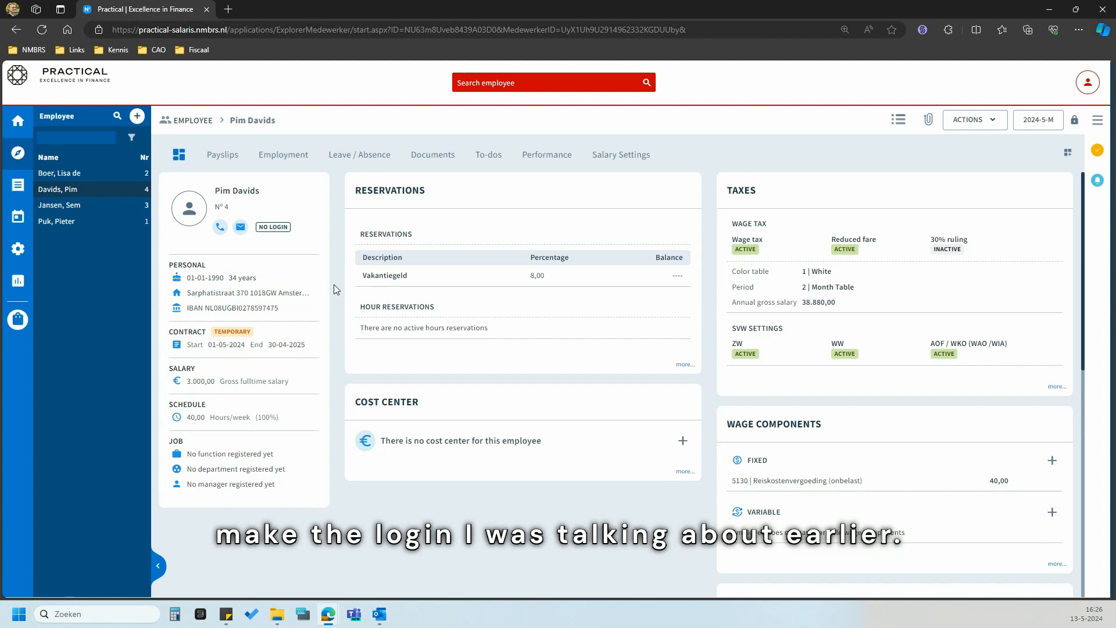
pyautogui.moveTo(267, 228)
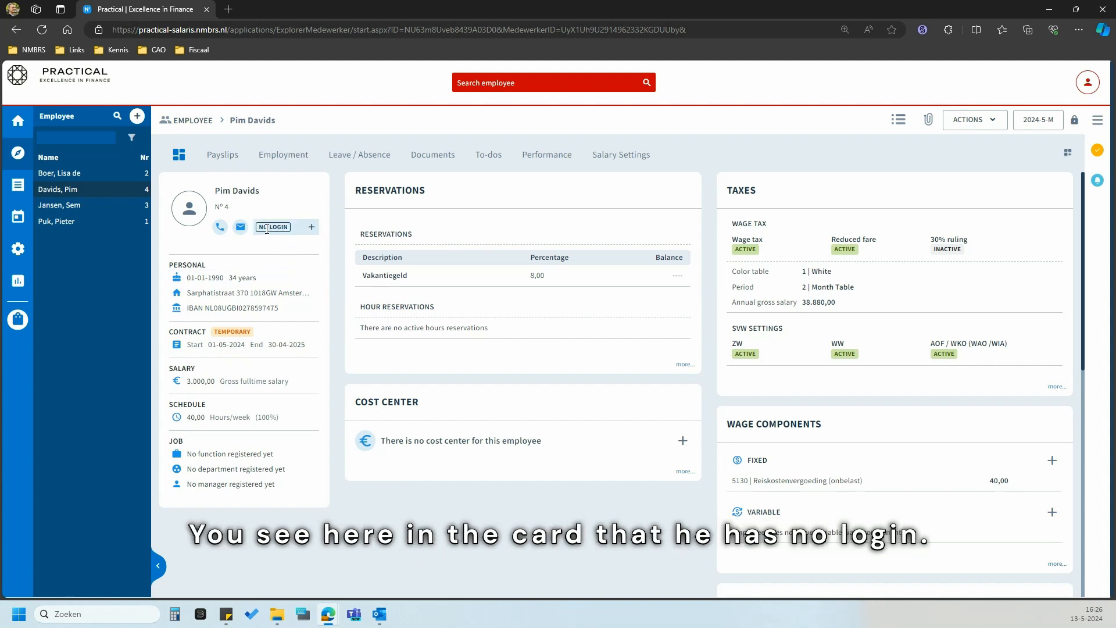
pyautogui.click(311, 228)
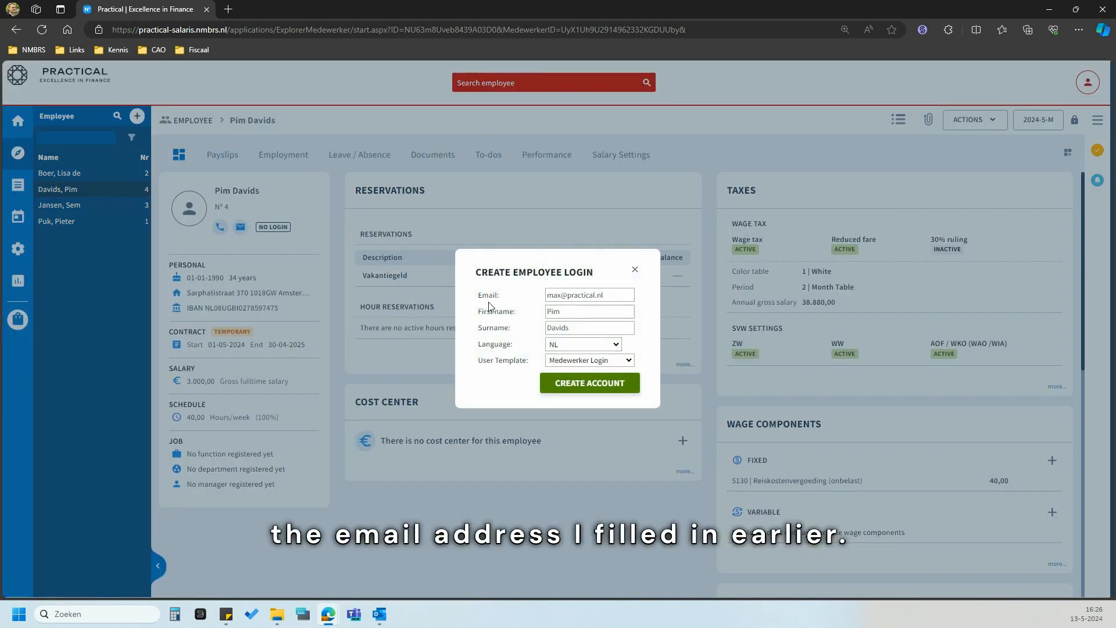
# - Set the login language to EN and template to Medewerker Login, then create the account and confirm the activation email
pyautogui.click(592, 346)
pyautogui.click(592, 347)
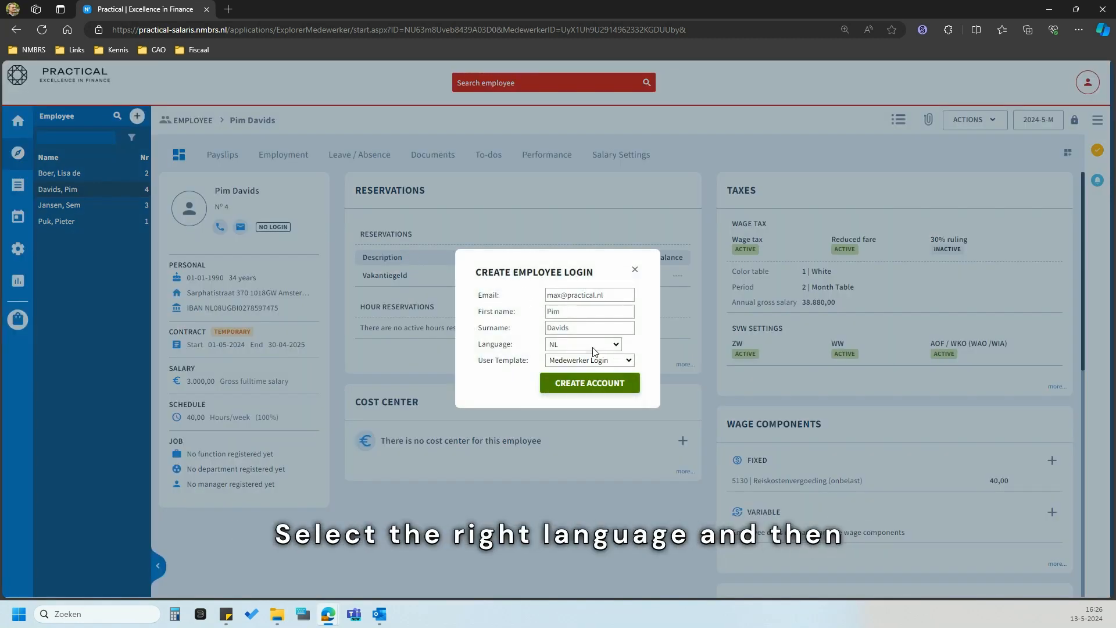
pyautogui.click(592, 347)
pyautogui.click(592, 368)
pyautogui.click(587, 360)
pyautogui.click(591, 384)
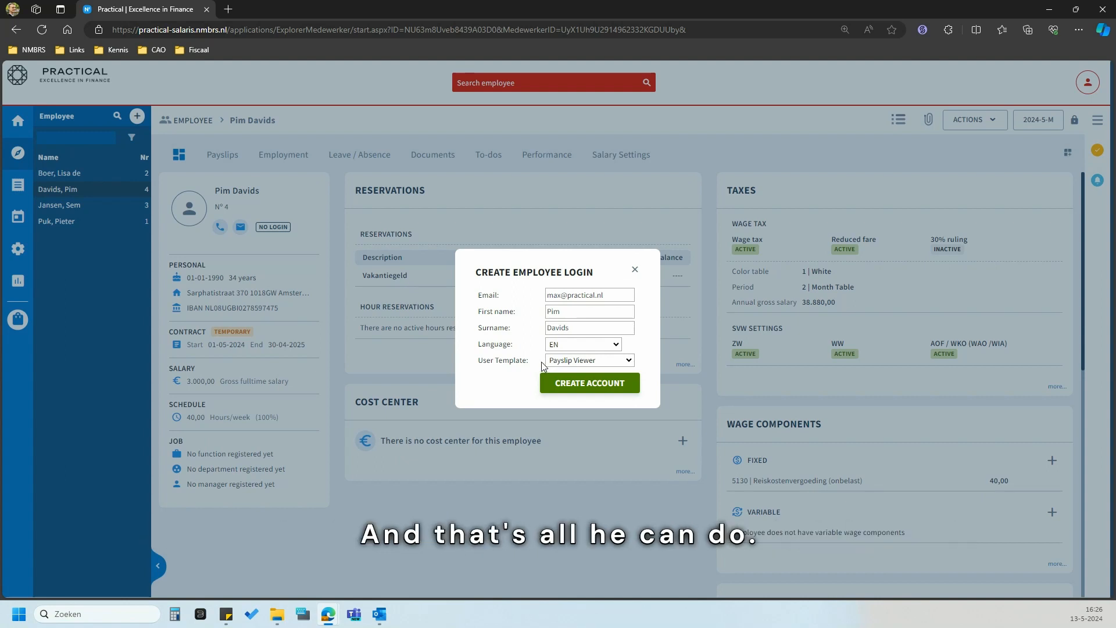
pyautogui.click(564, 361)
pyautogui.click(569, 374)
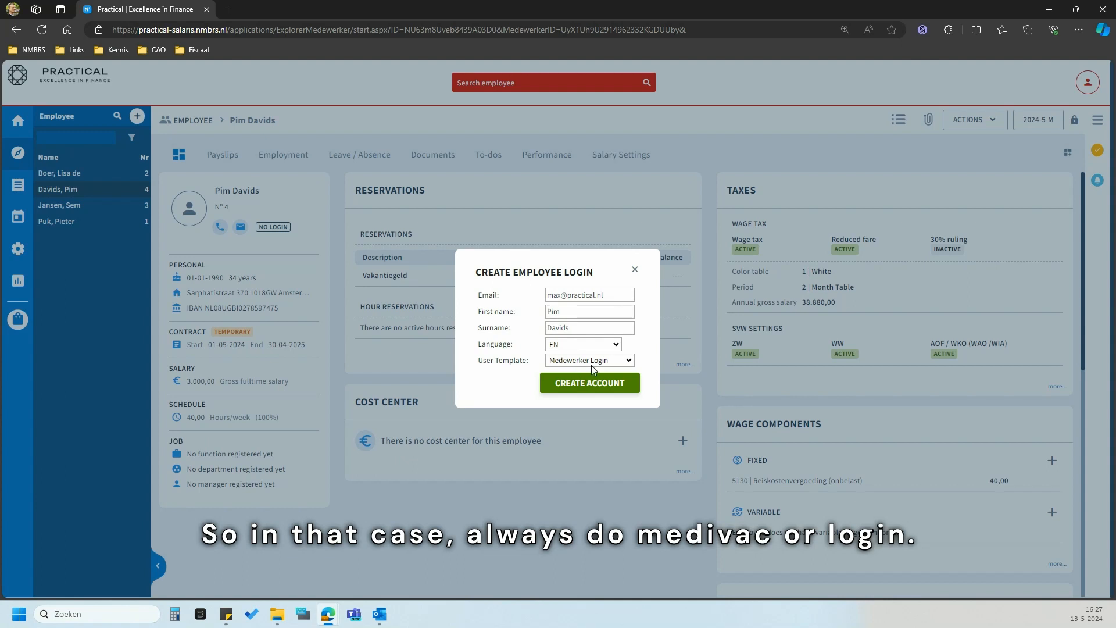
pyautogui.click(611, 389)
pyautogui.click(596, 103)
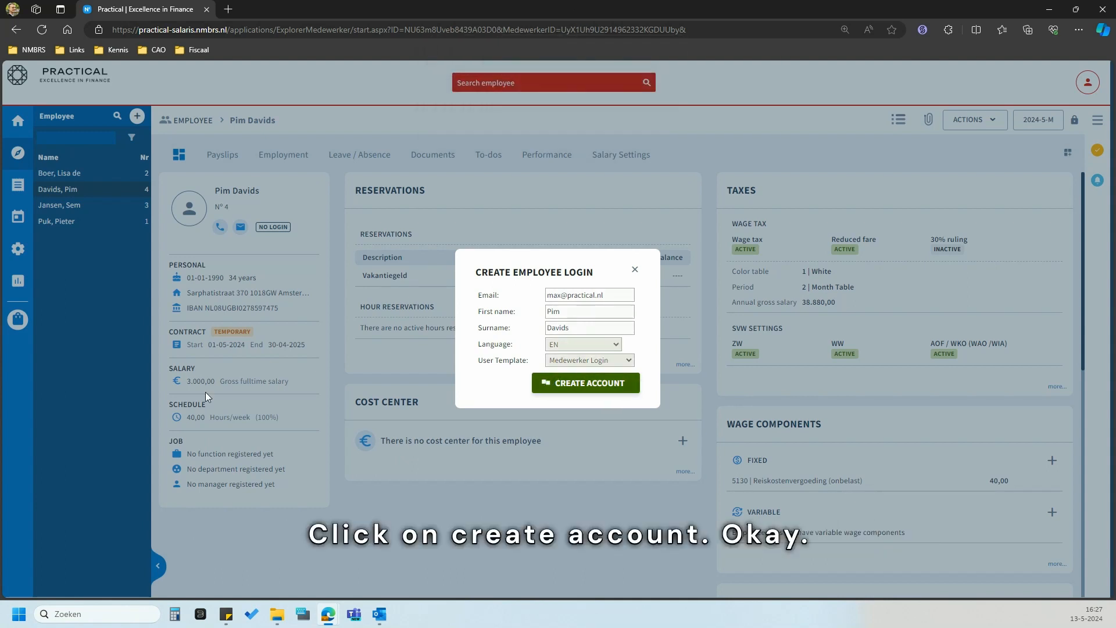